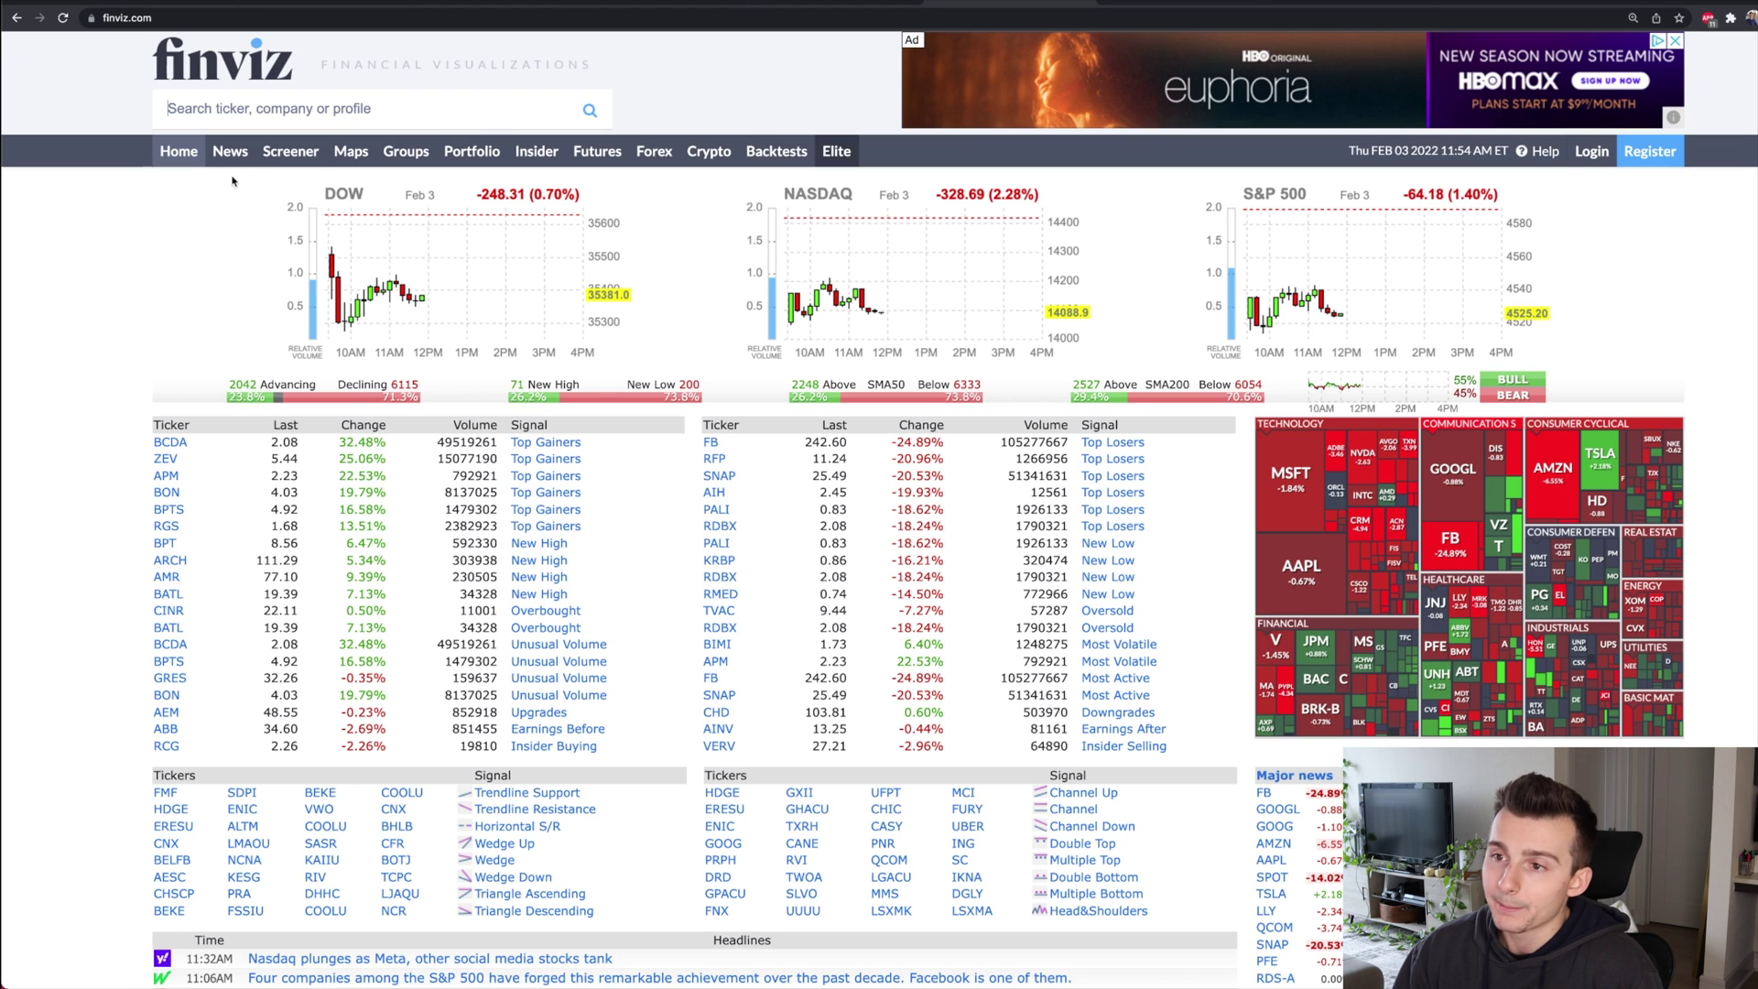
- Open the stock screener and filter the Option/Short criterion to Shortable stocks
click(289, 156)
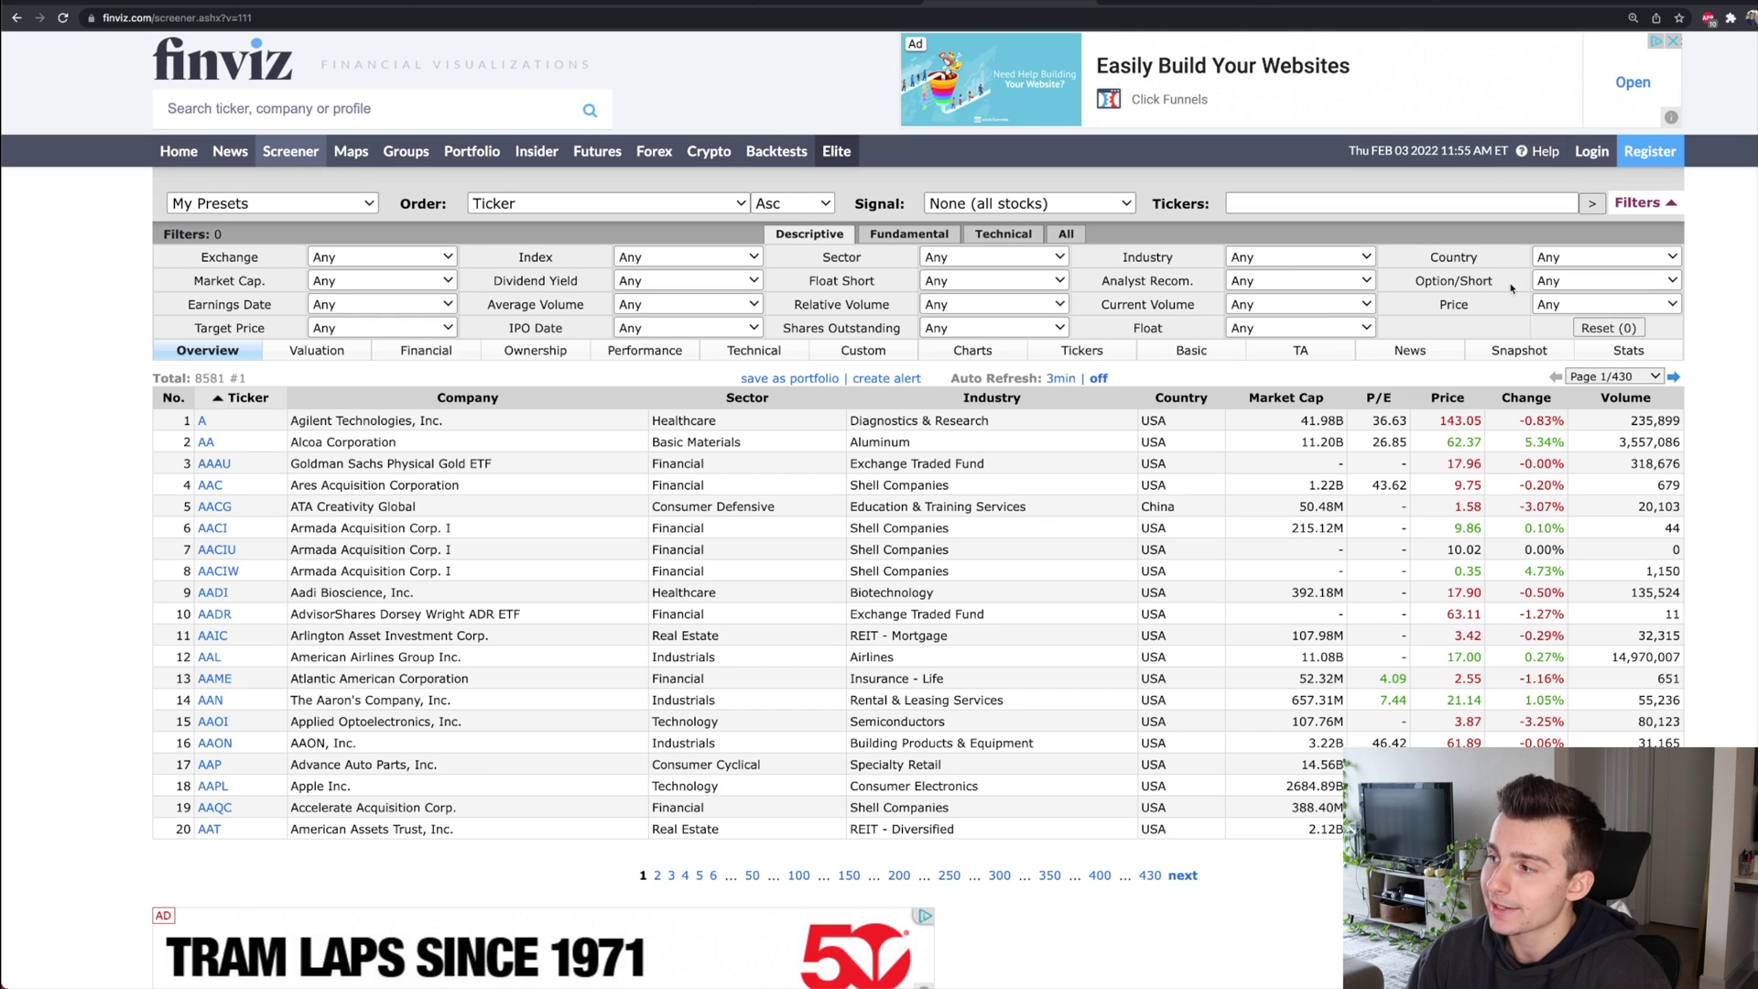
click(1572, 278)
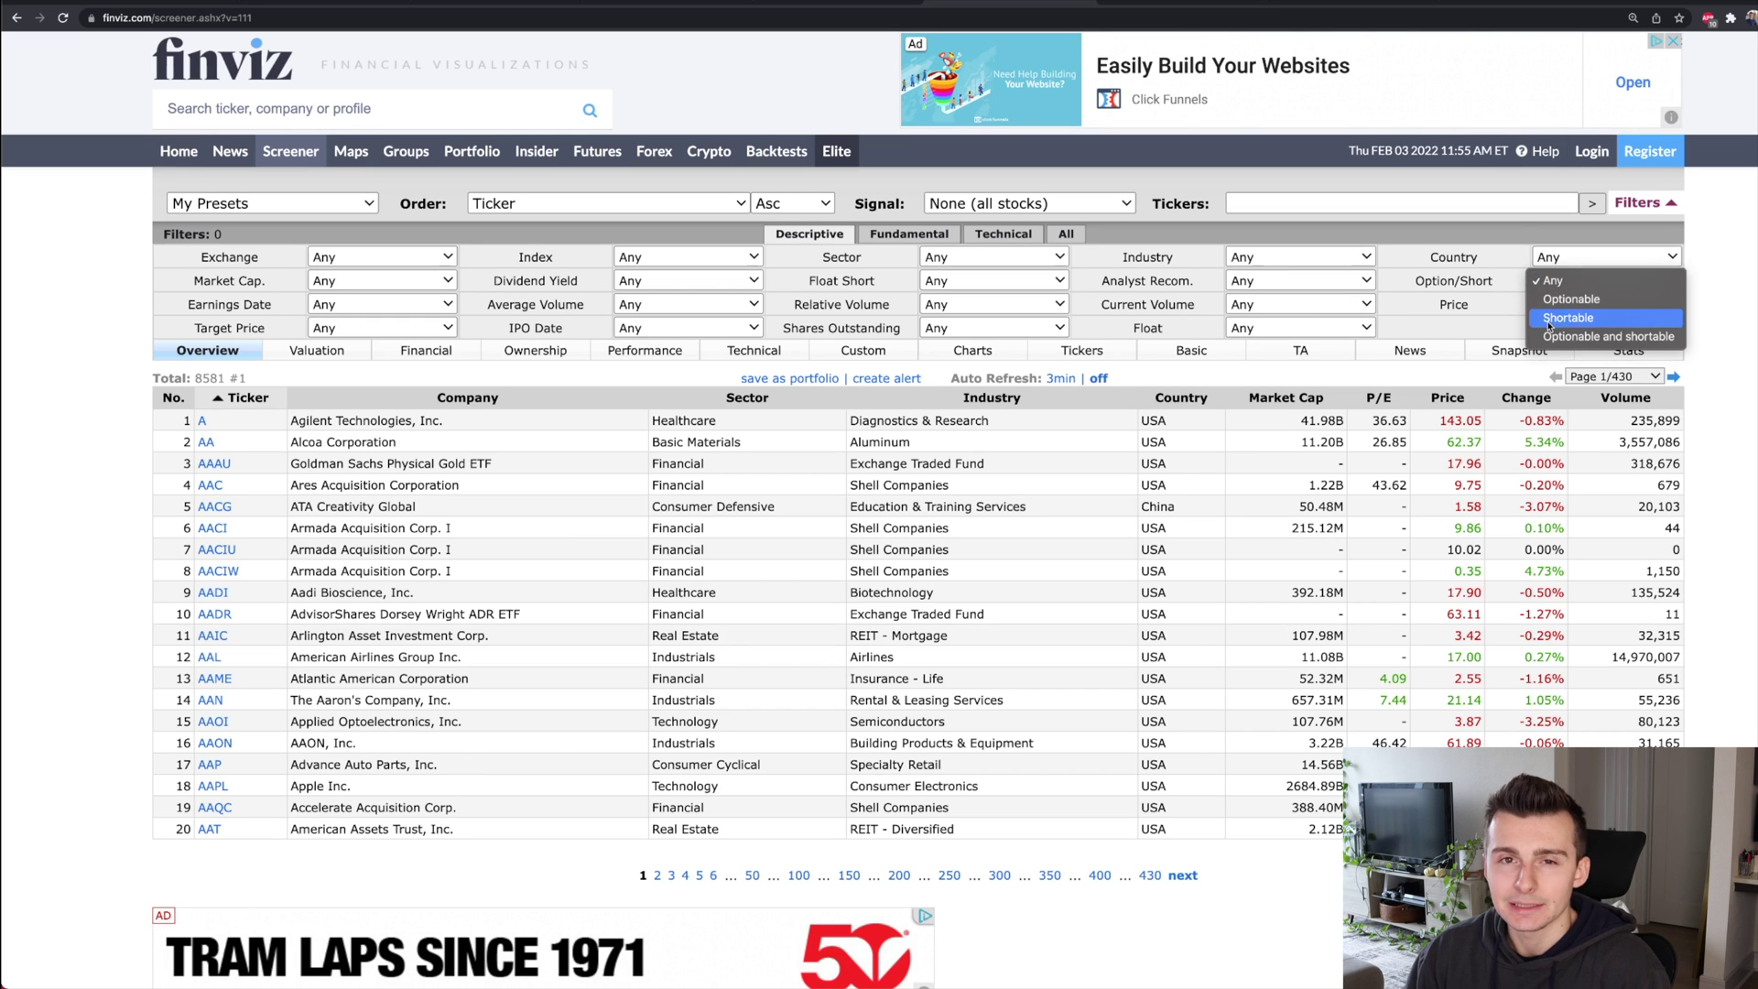
click(1557, 319)
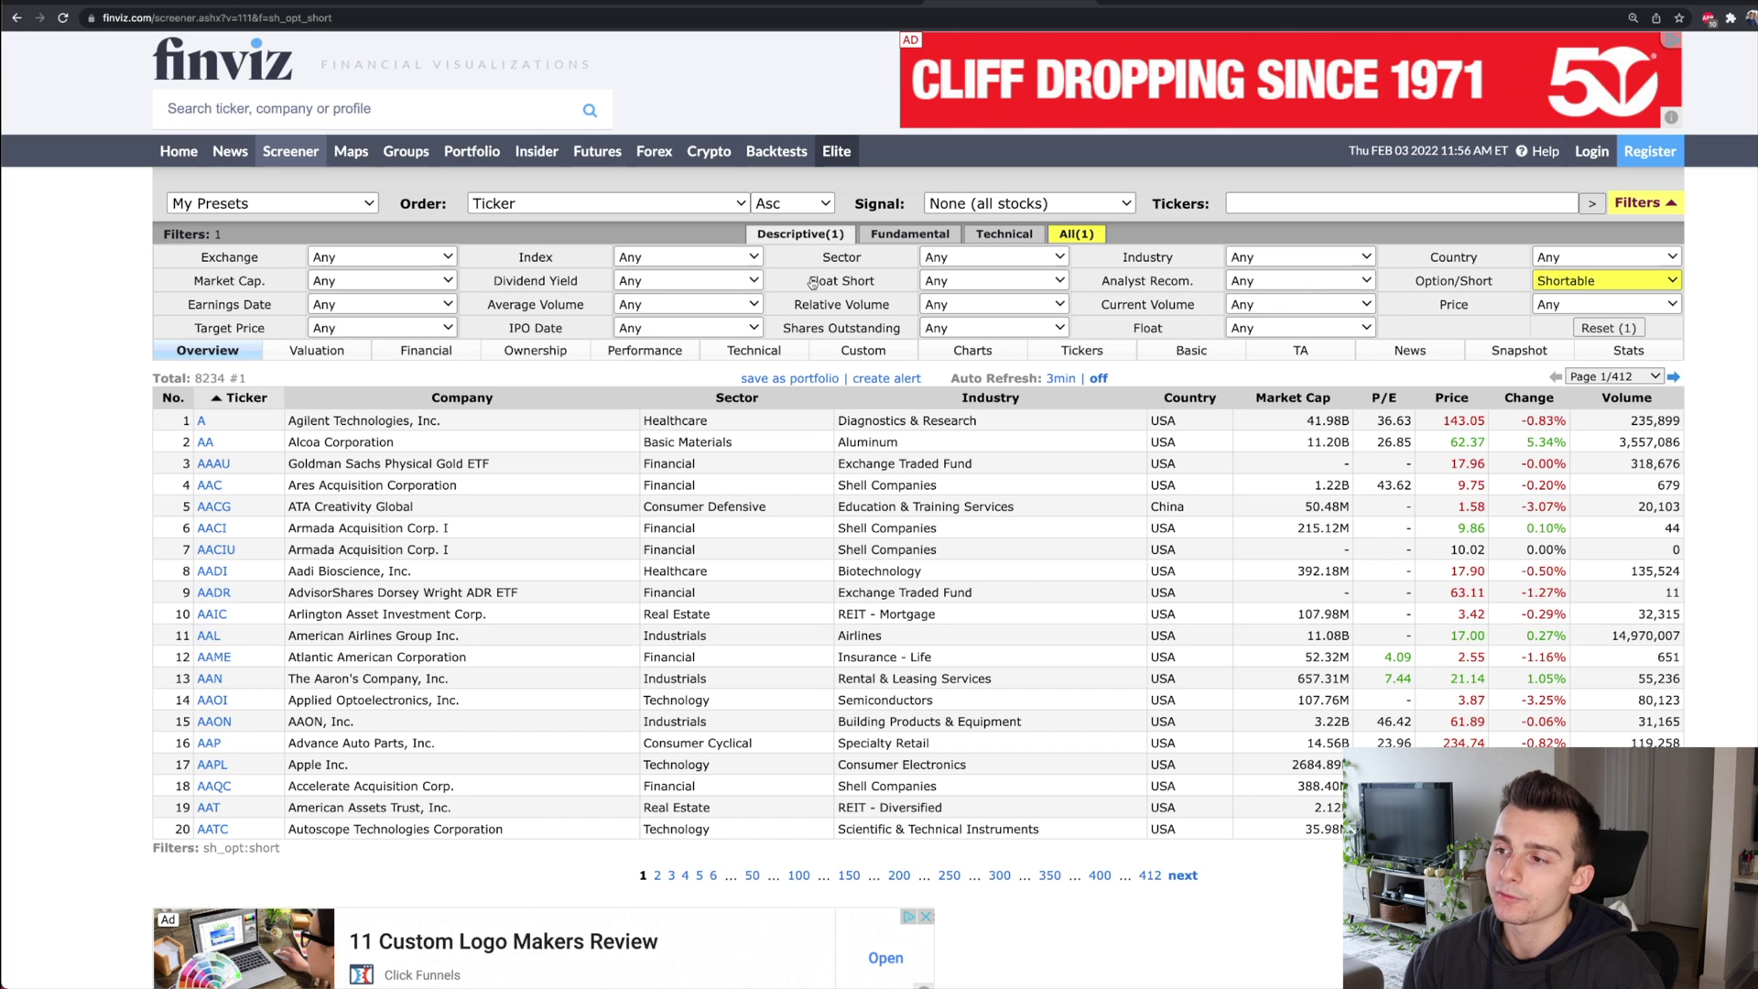
- Filter the screener to High (>20%) float short and a market cap of -Mid (under $10bln)
mouse_move(831, 285)
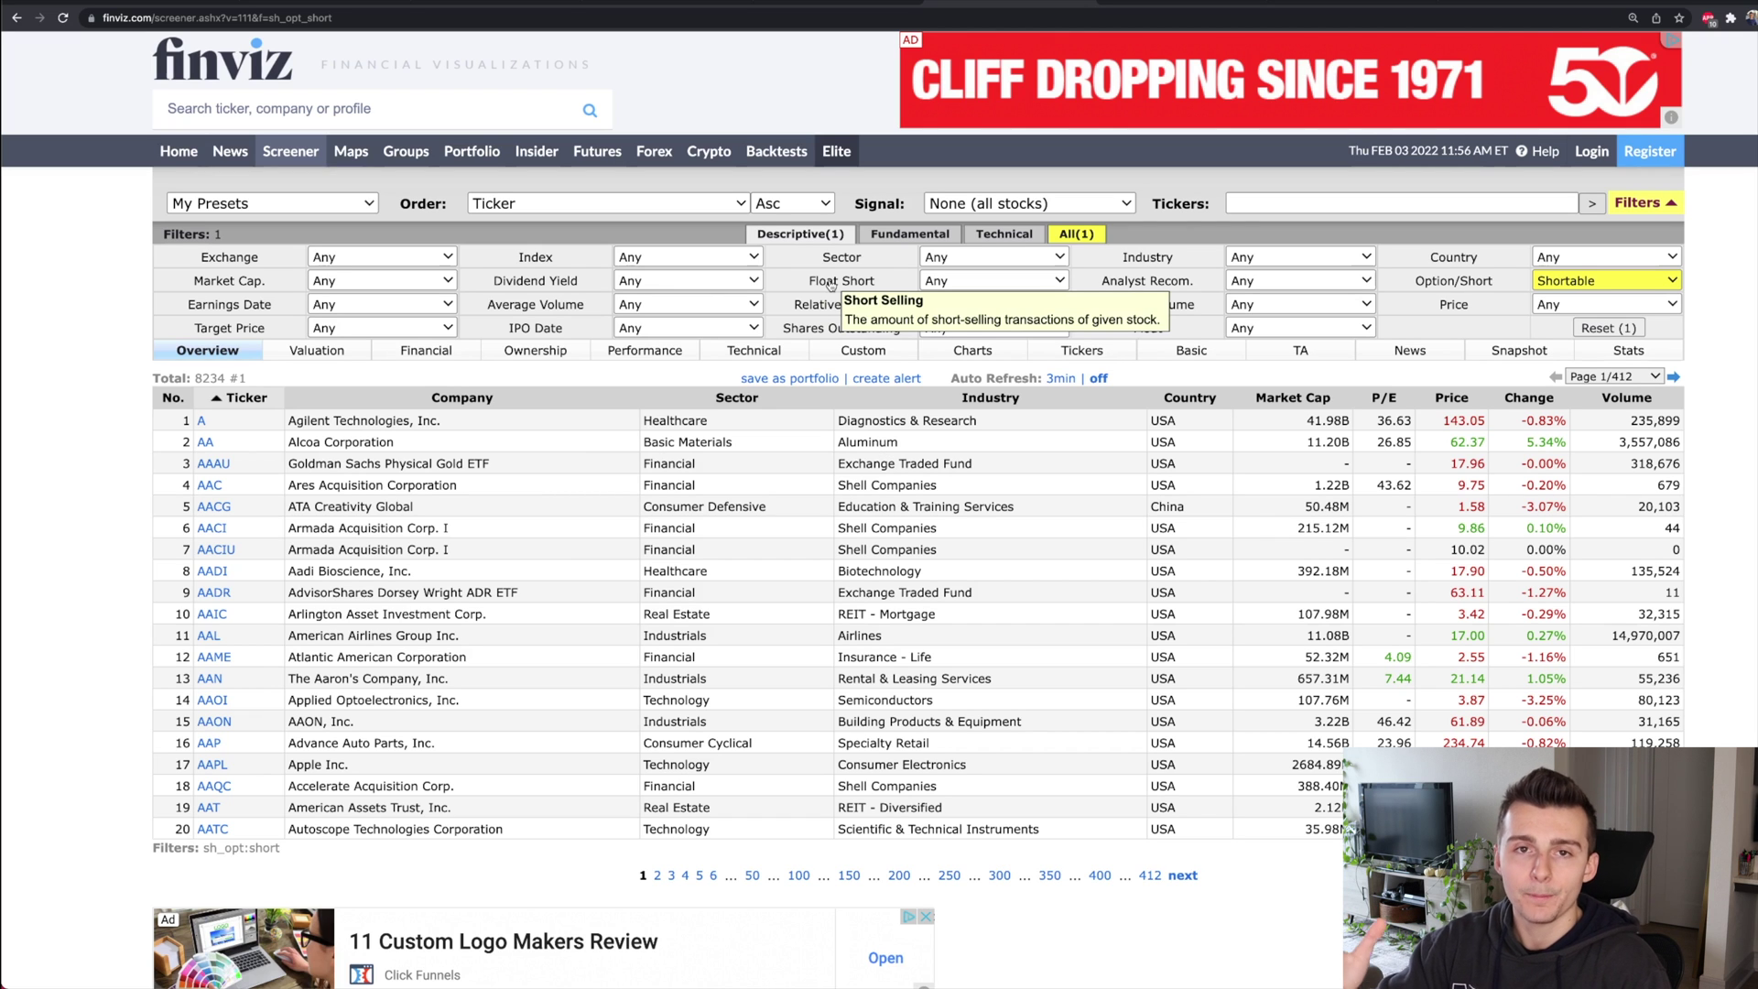
click(998, 282)
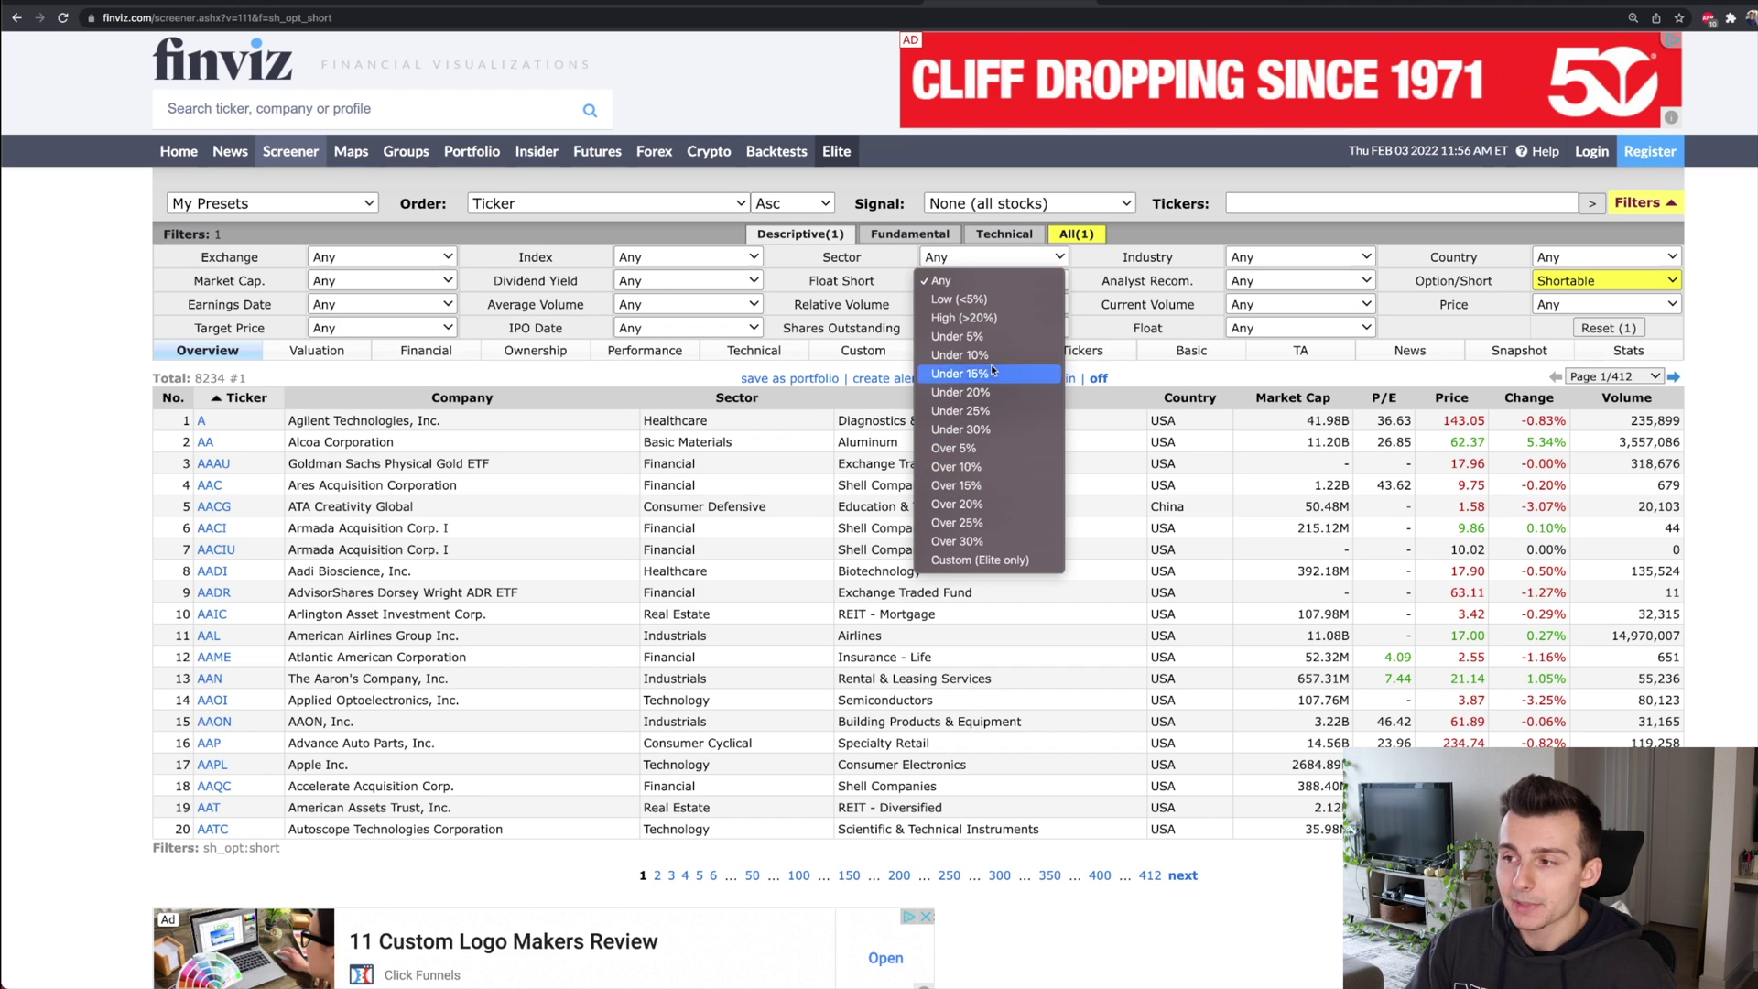
click(991, 322)
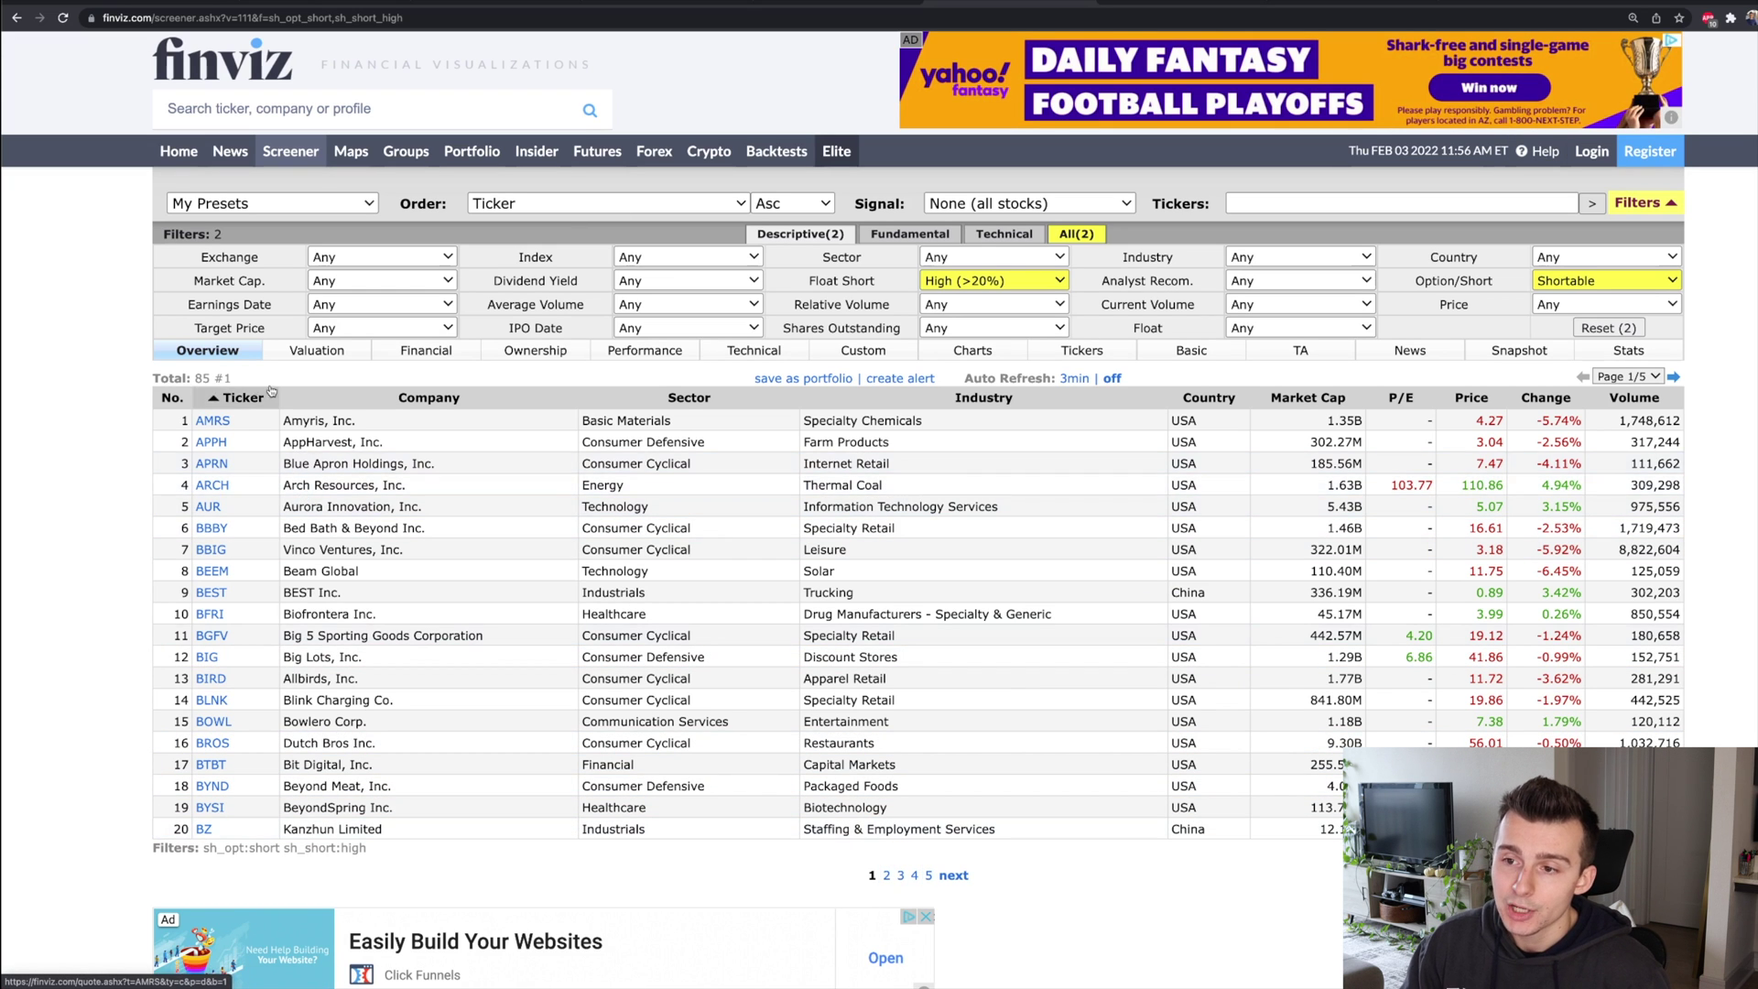
drag(210, 382, 182, 380)
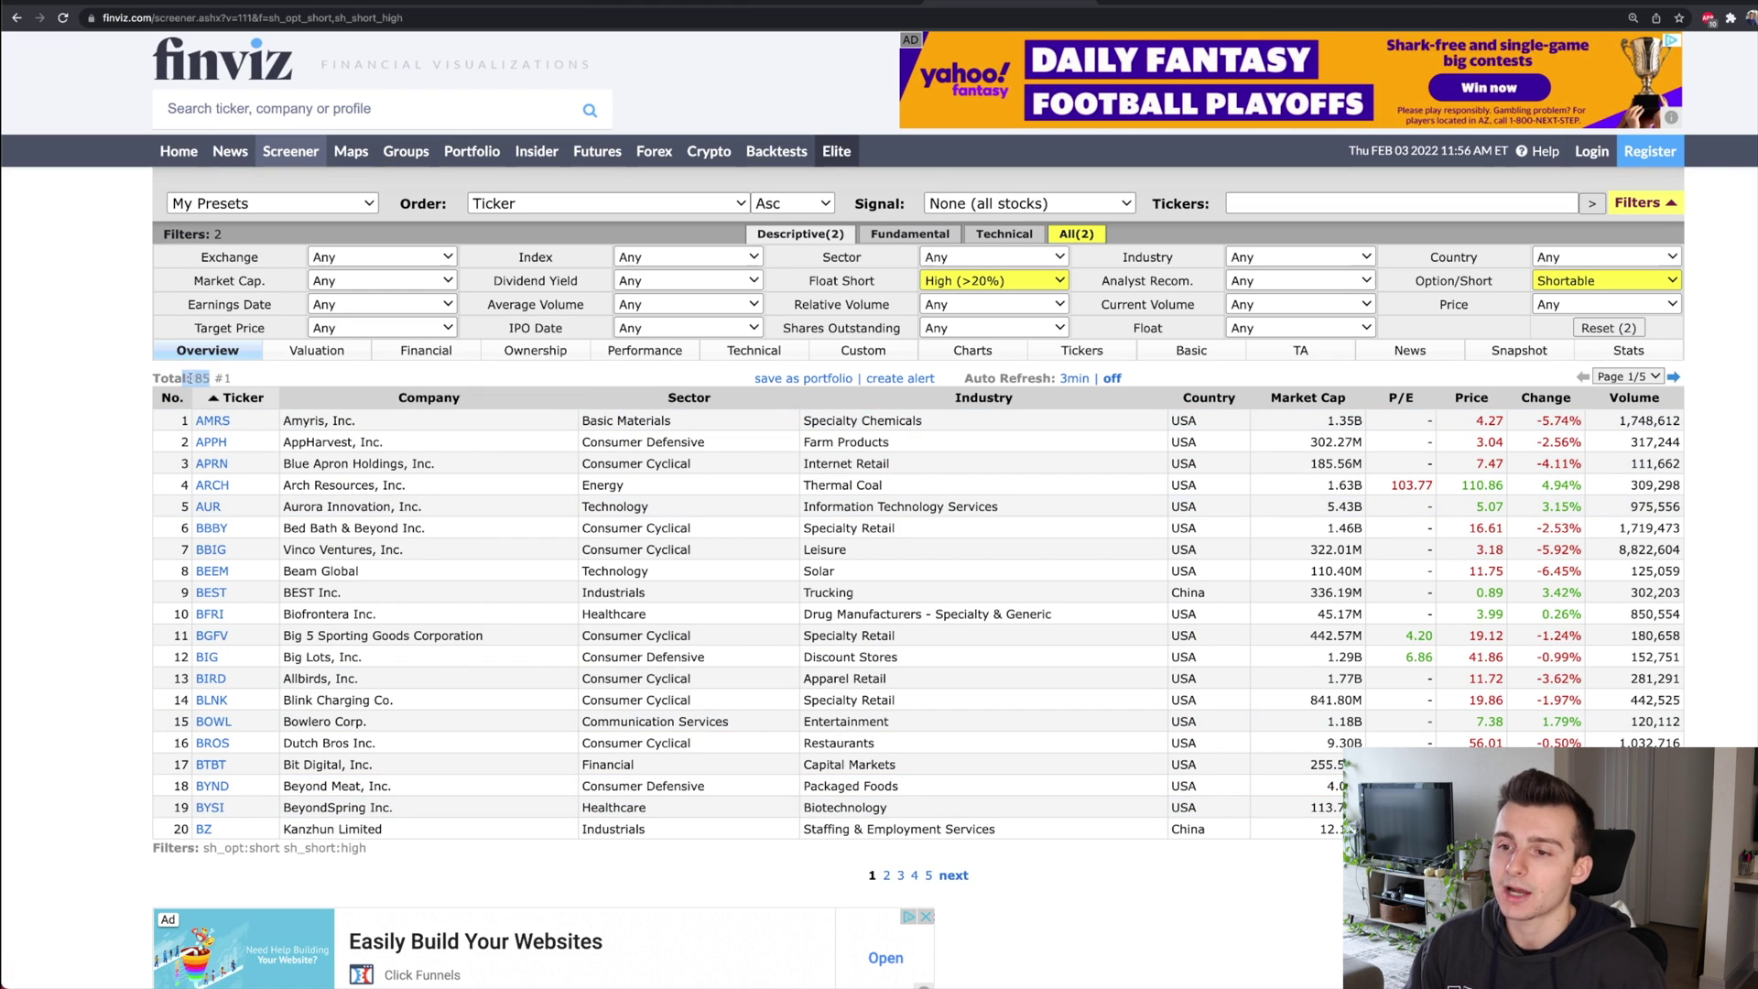
click(302, 383)
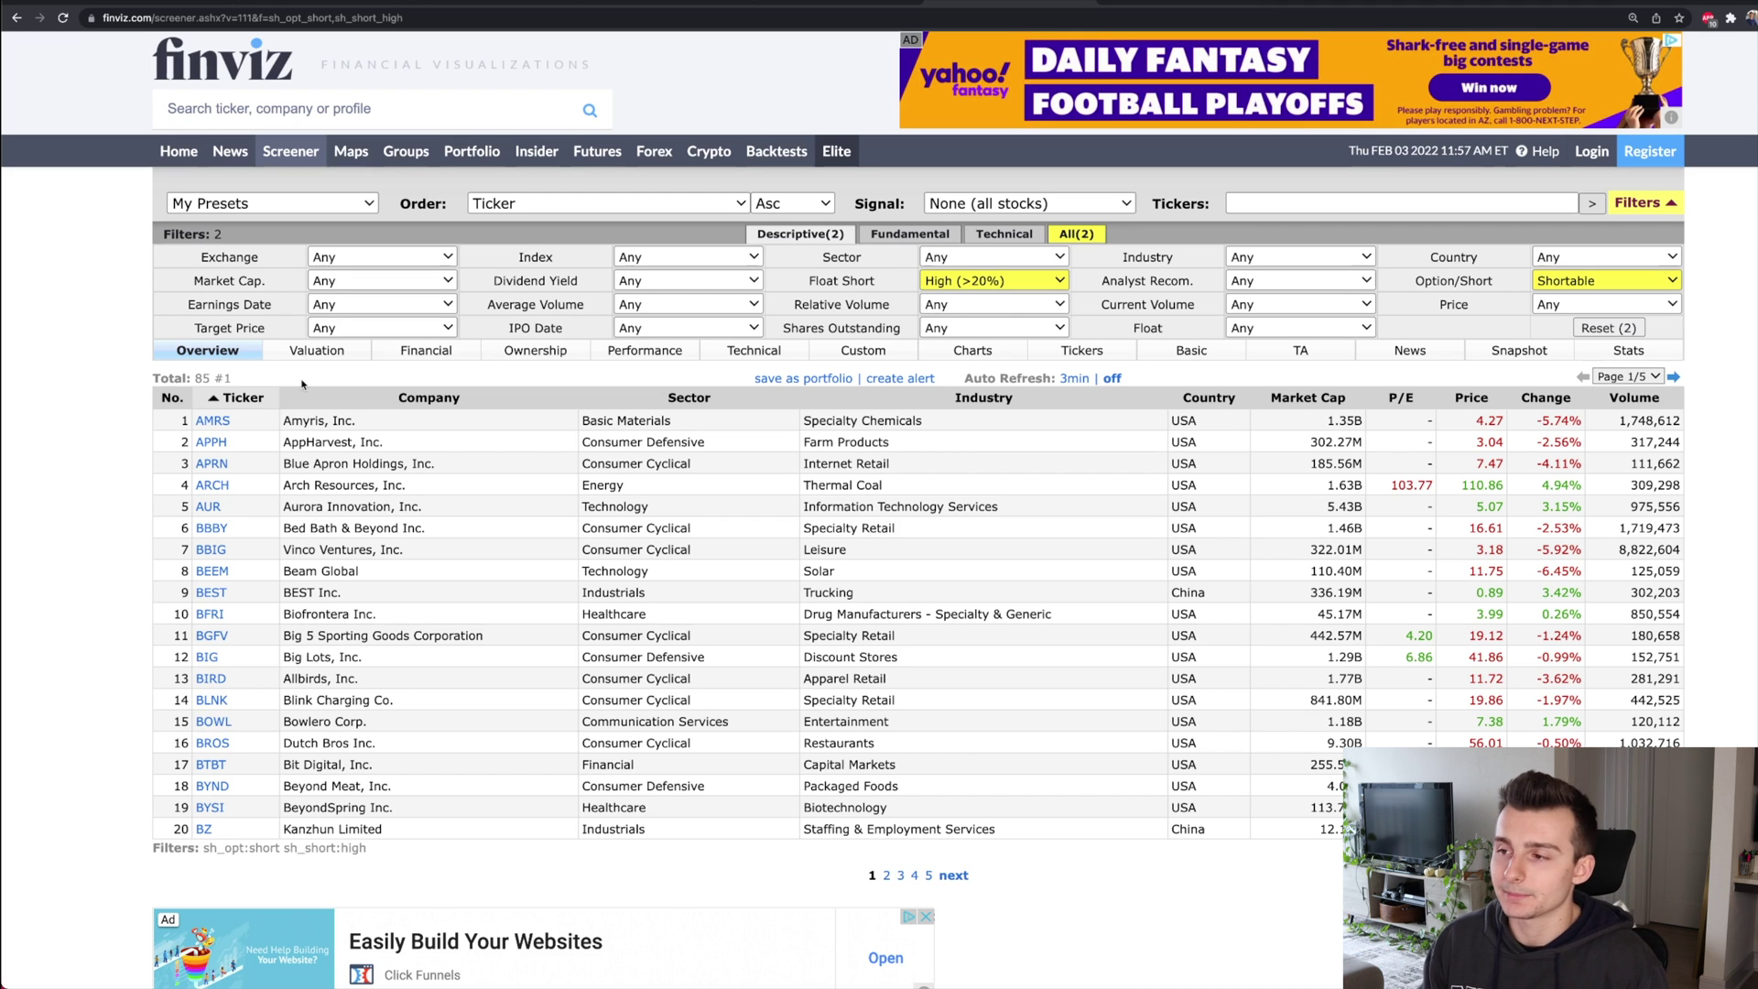
click(333, 282)
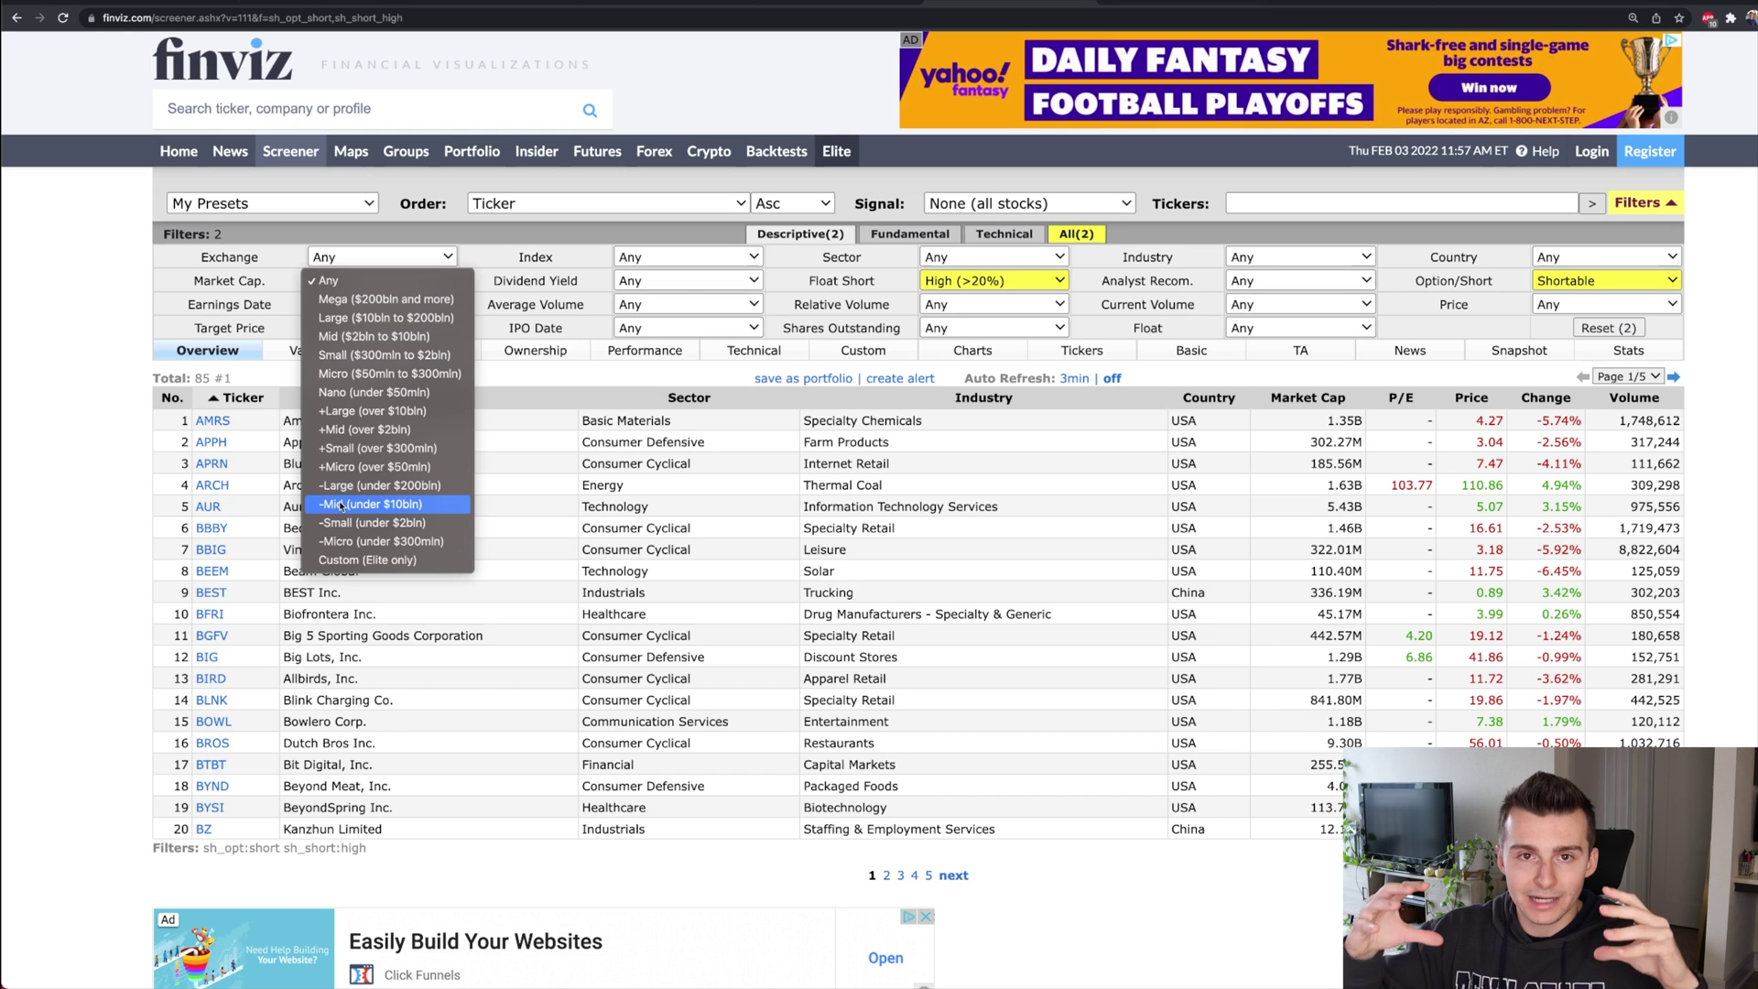
click(340, 505)
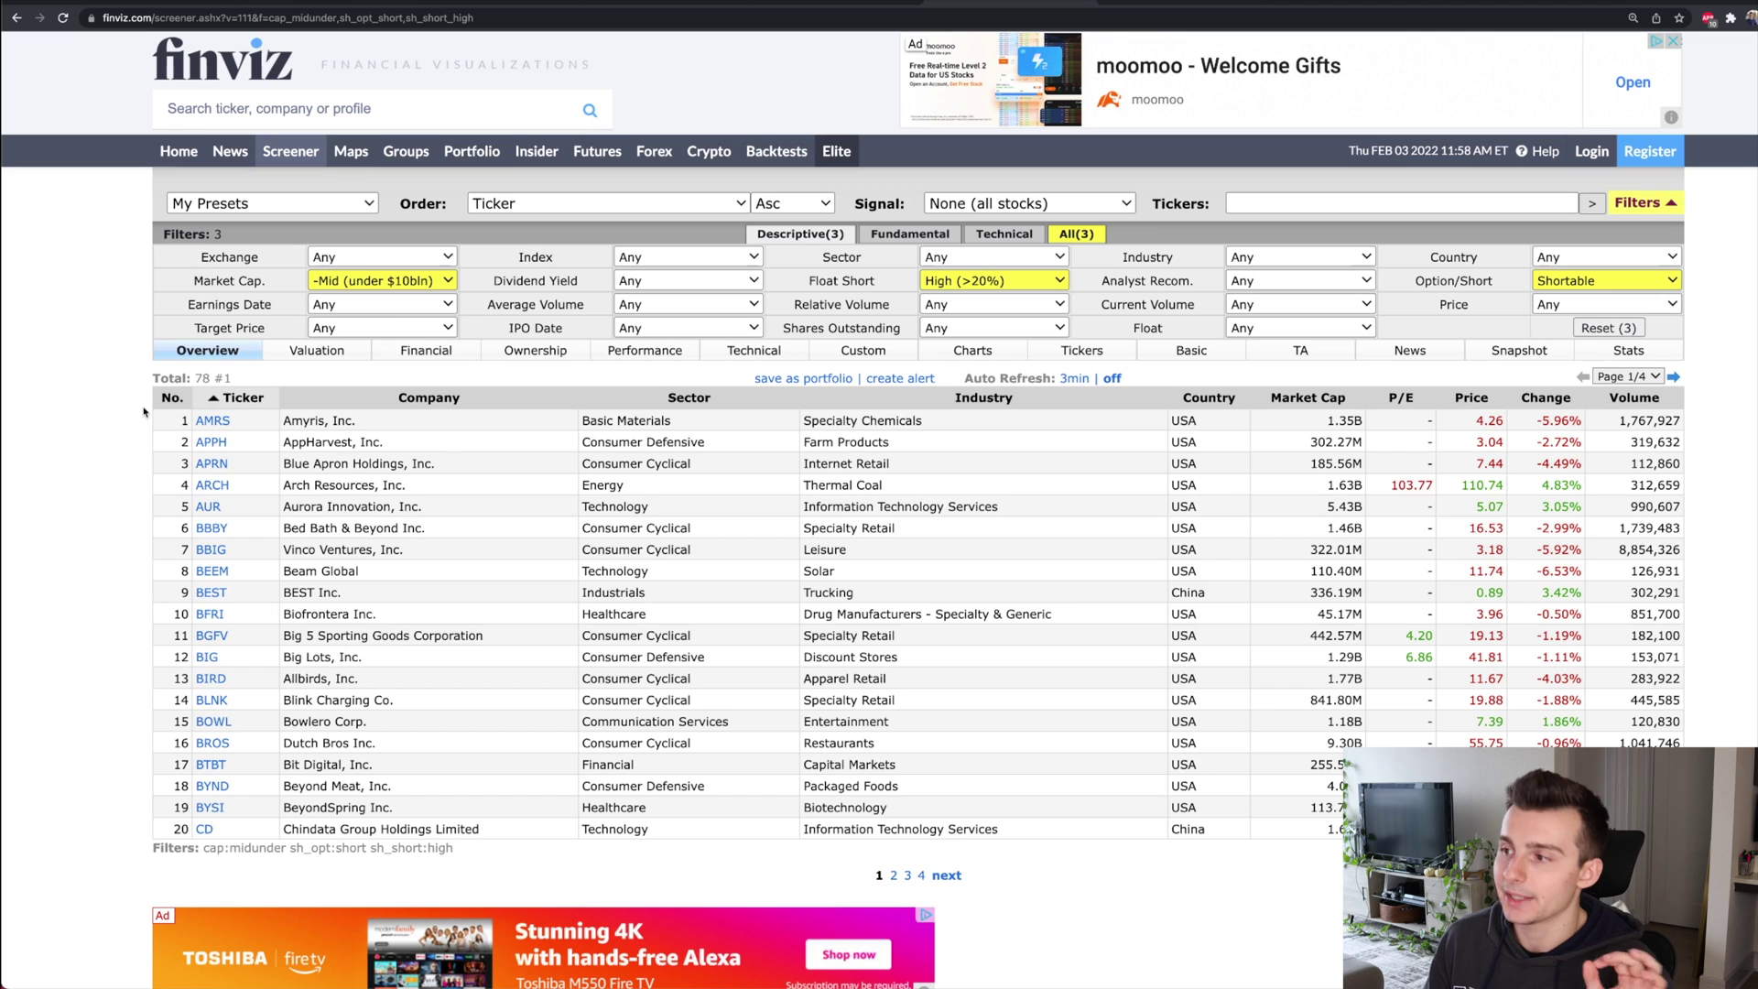
- Narrow the screener to a float Under 50M and a relative volume Over 1
click(1271, 327)
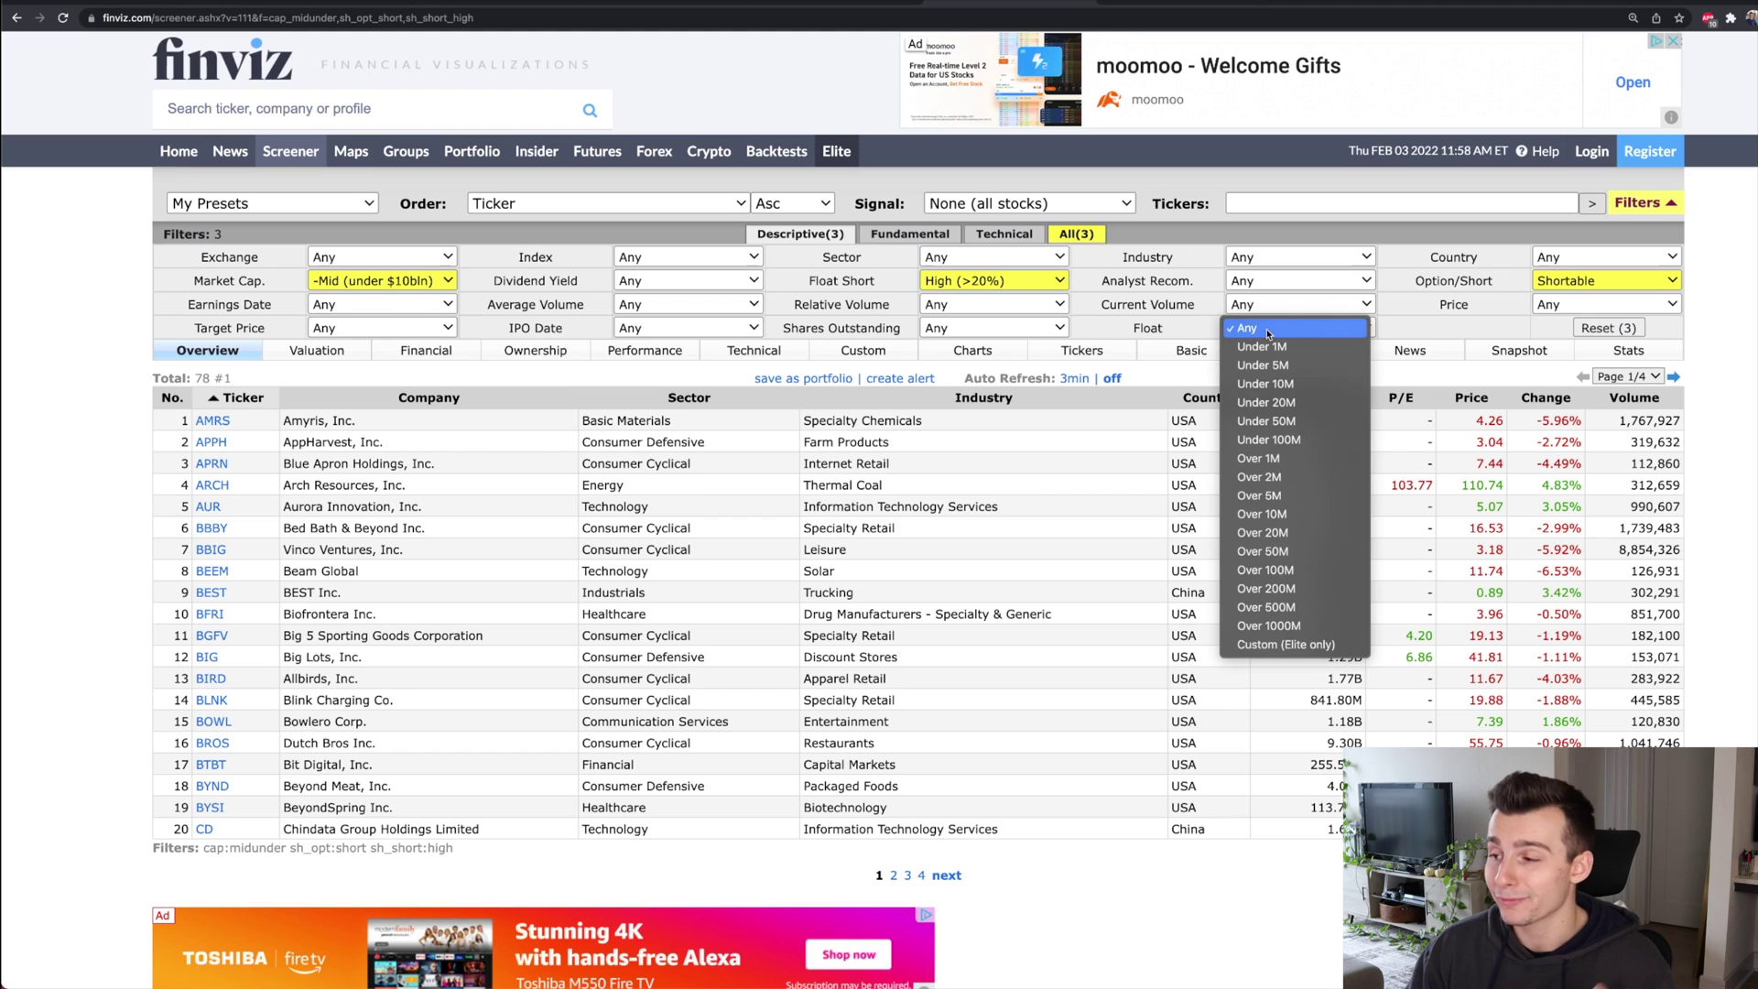
click(1268, 439)
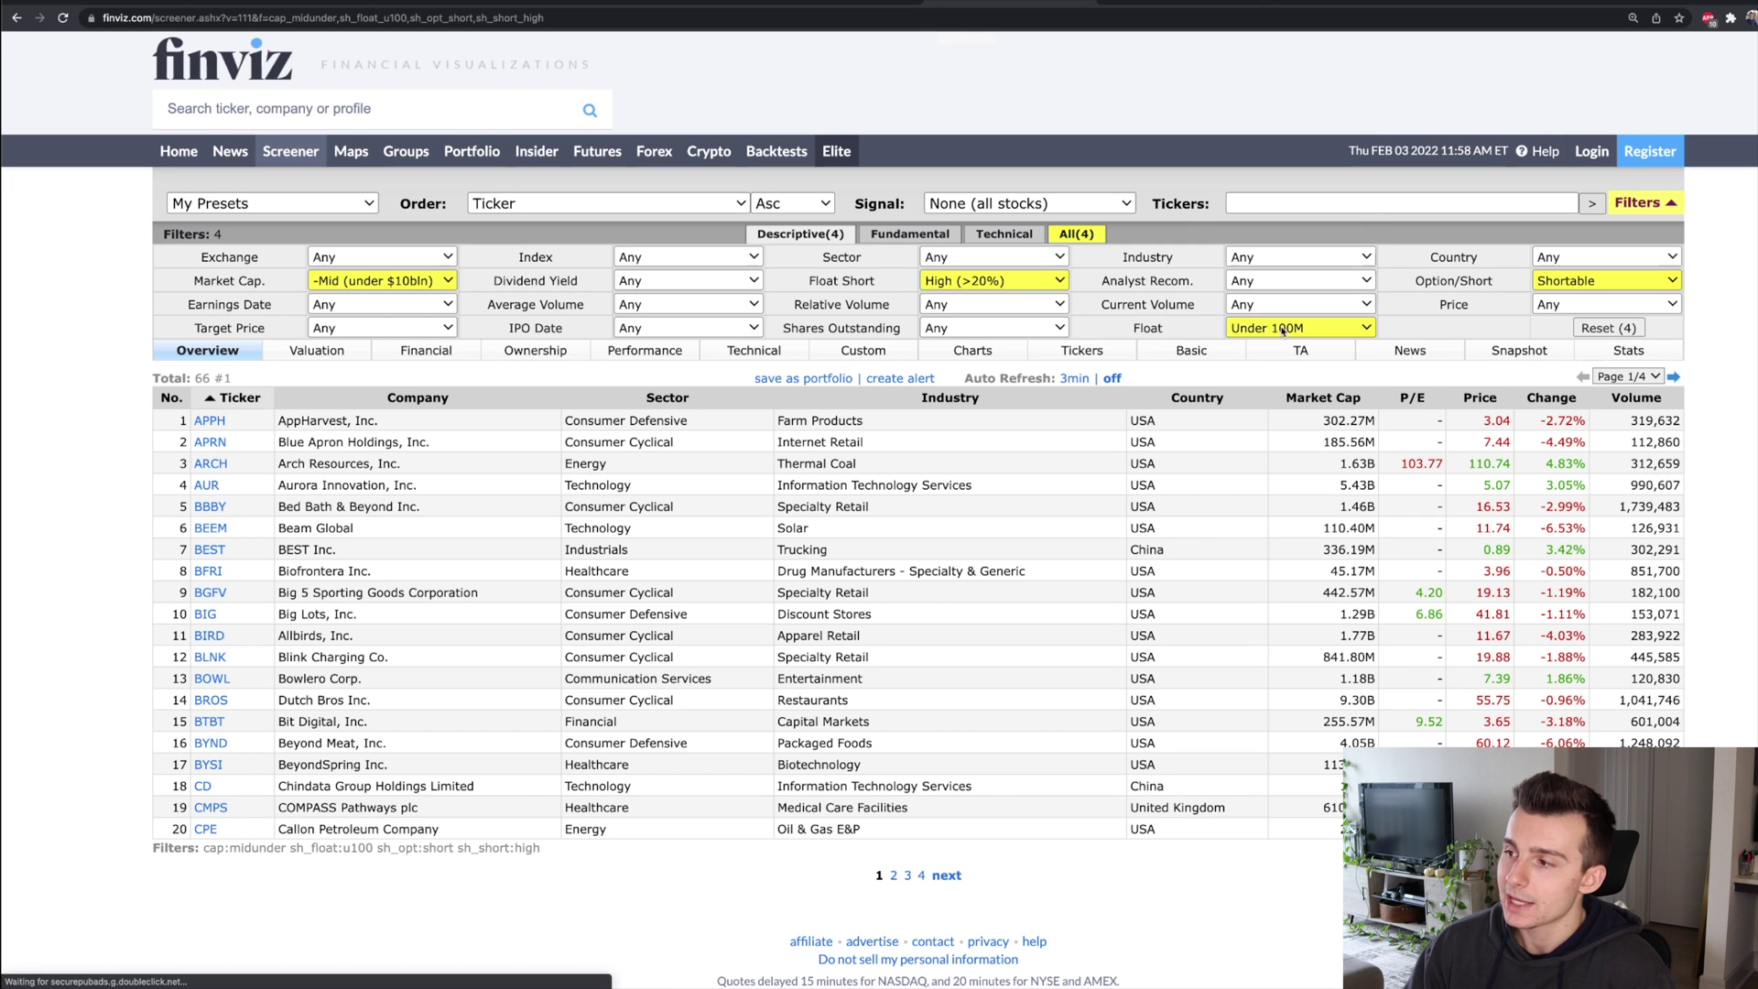
click(1236, 329)
click(1279, 311)
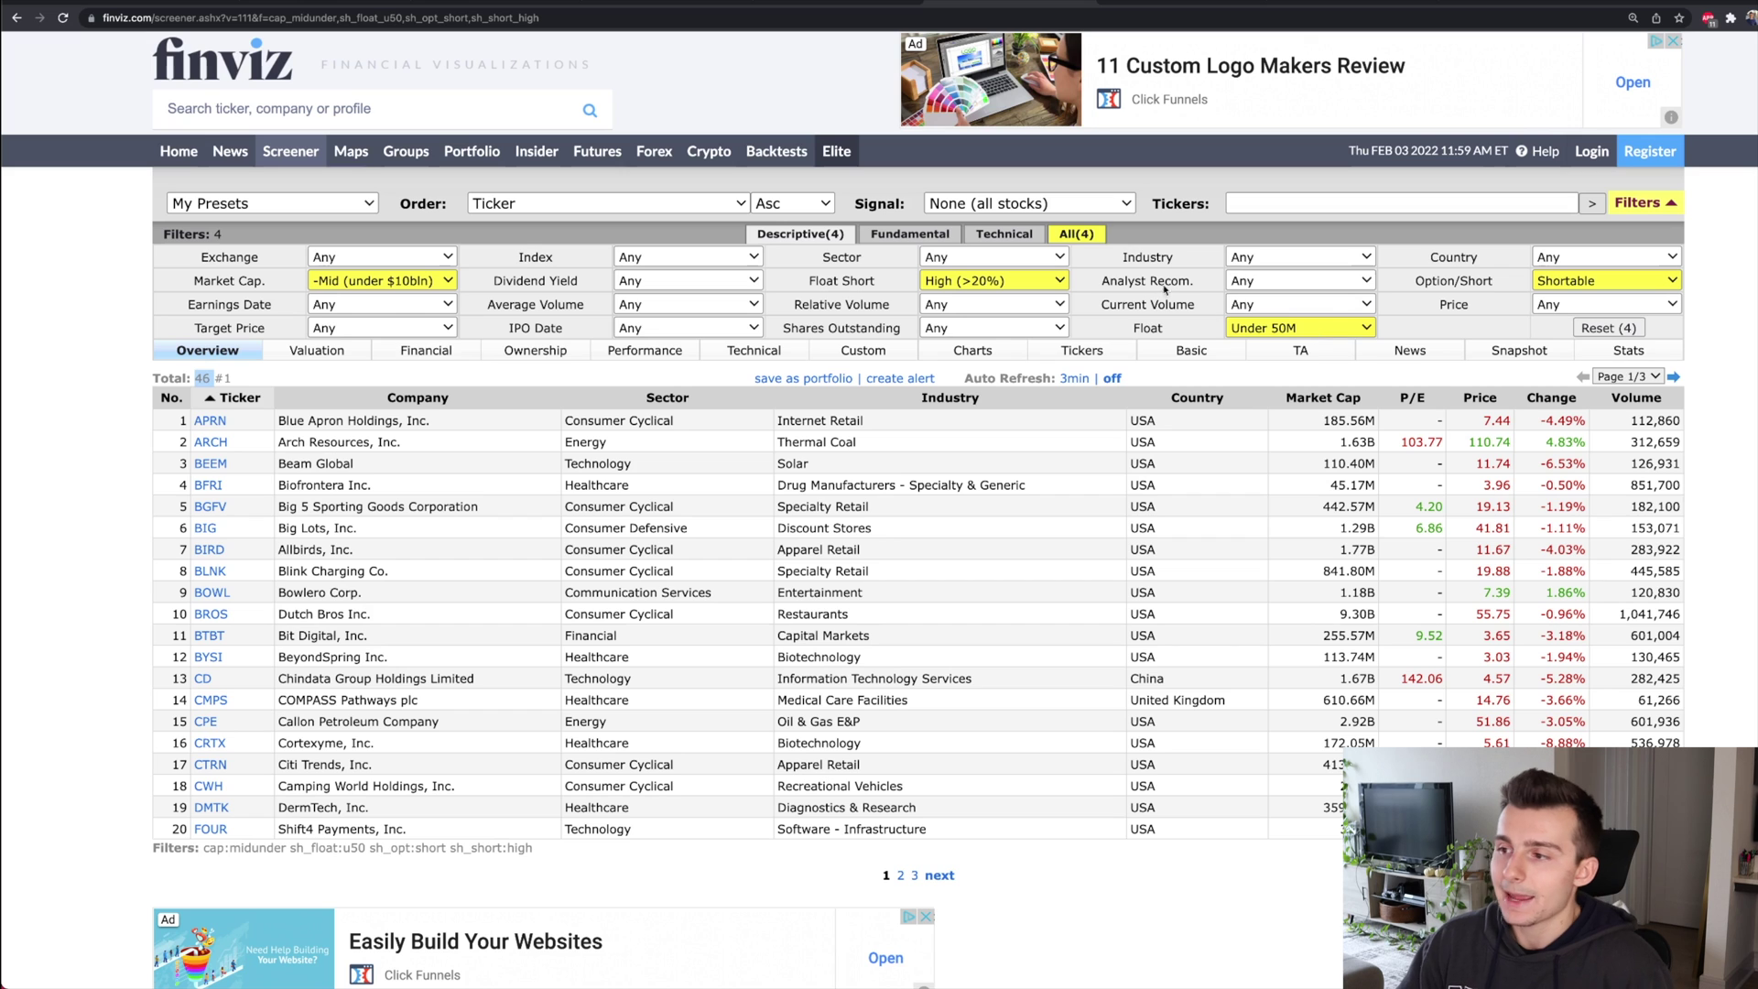
click(989, 305)
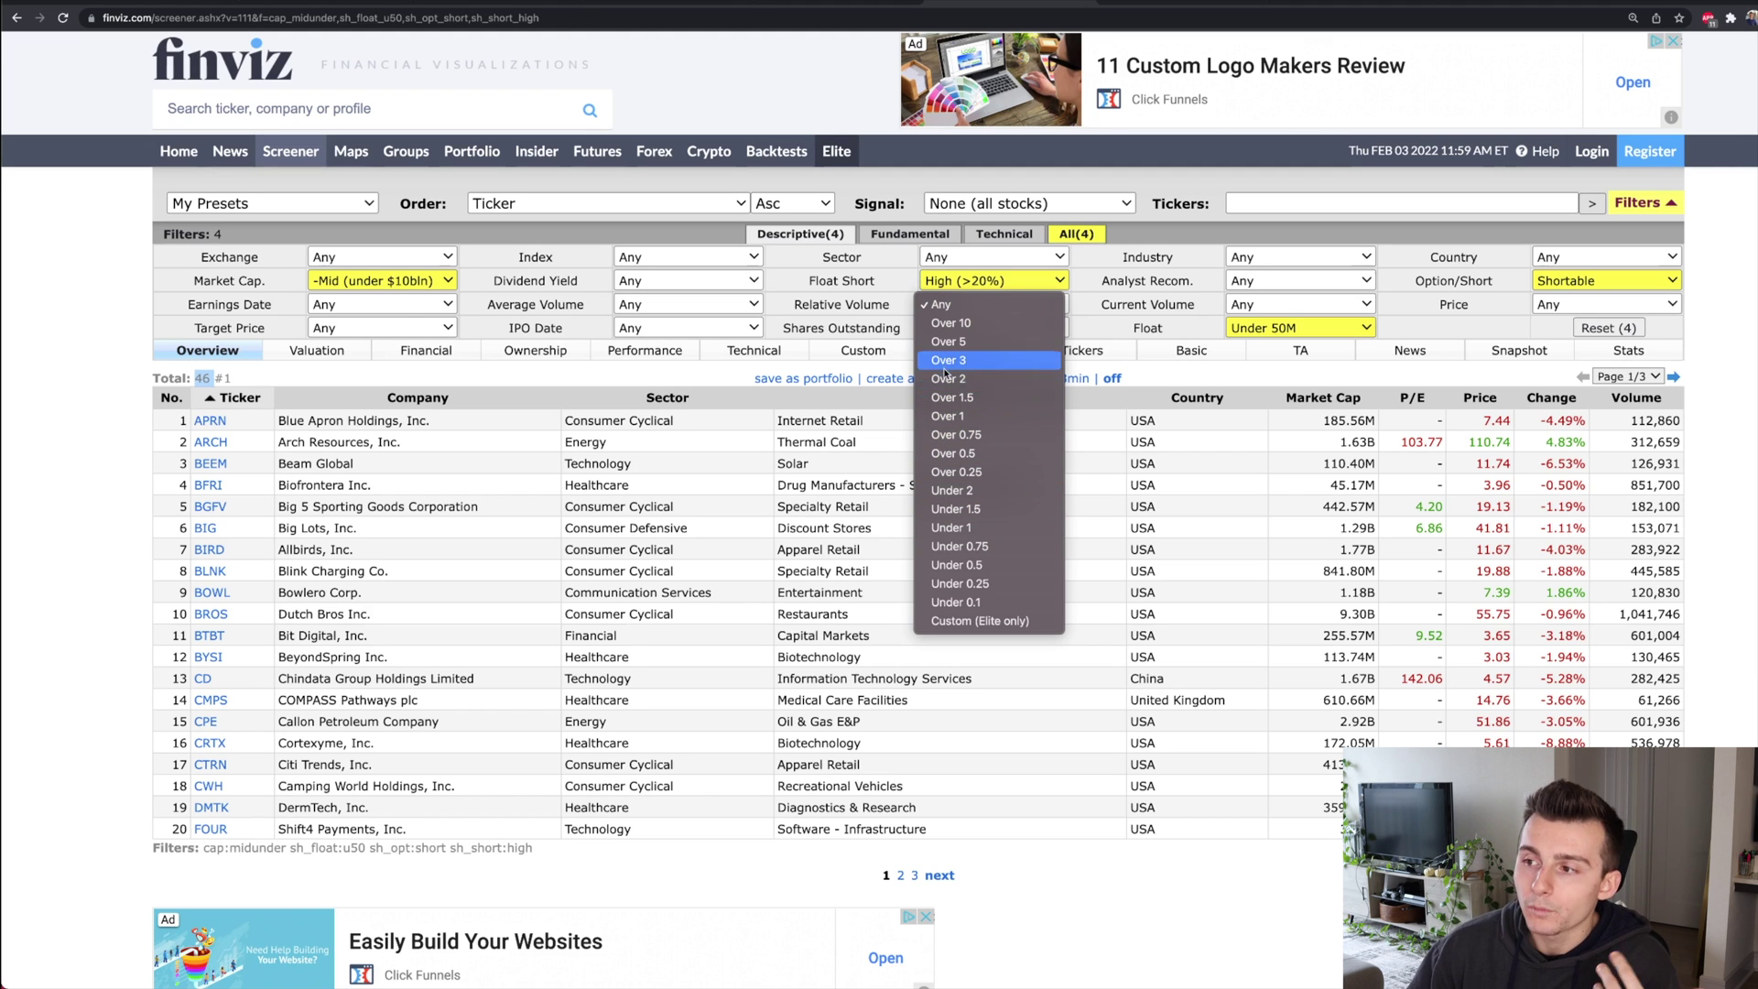
click(945, 418)
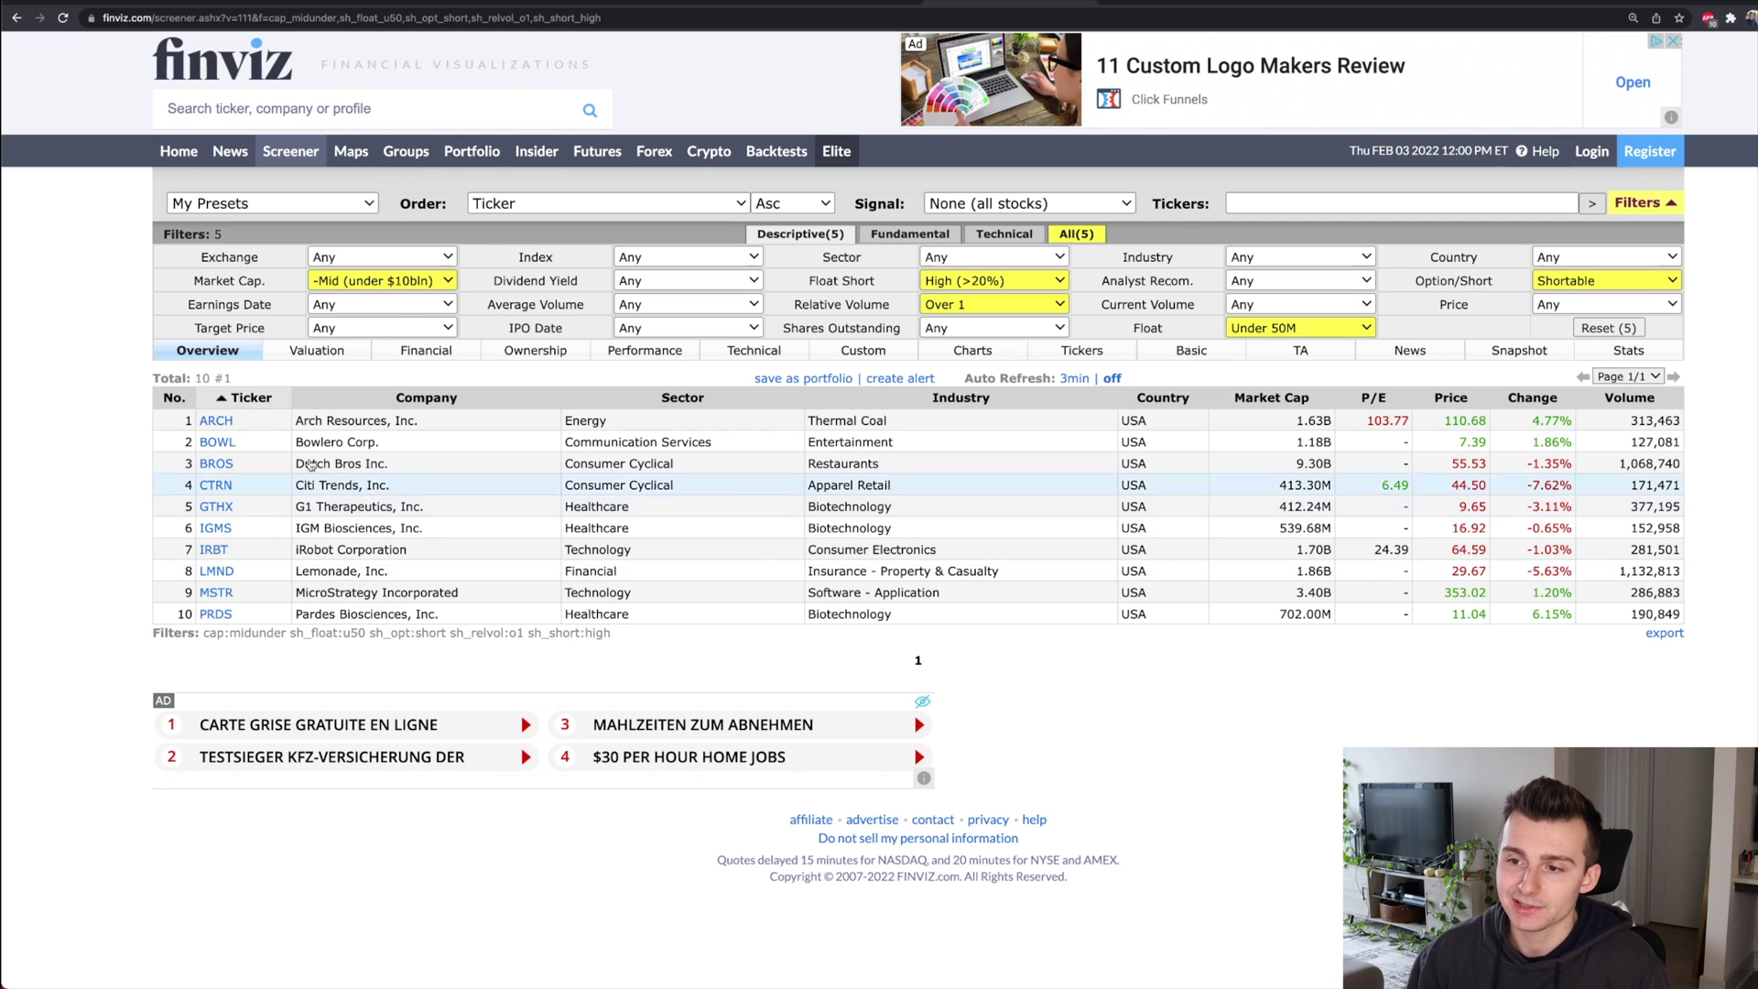
- Preview the charts of the first listed tickers, then open the BROS quote page and examine its short float and shares float
mouse_move(214, 424)
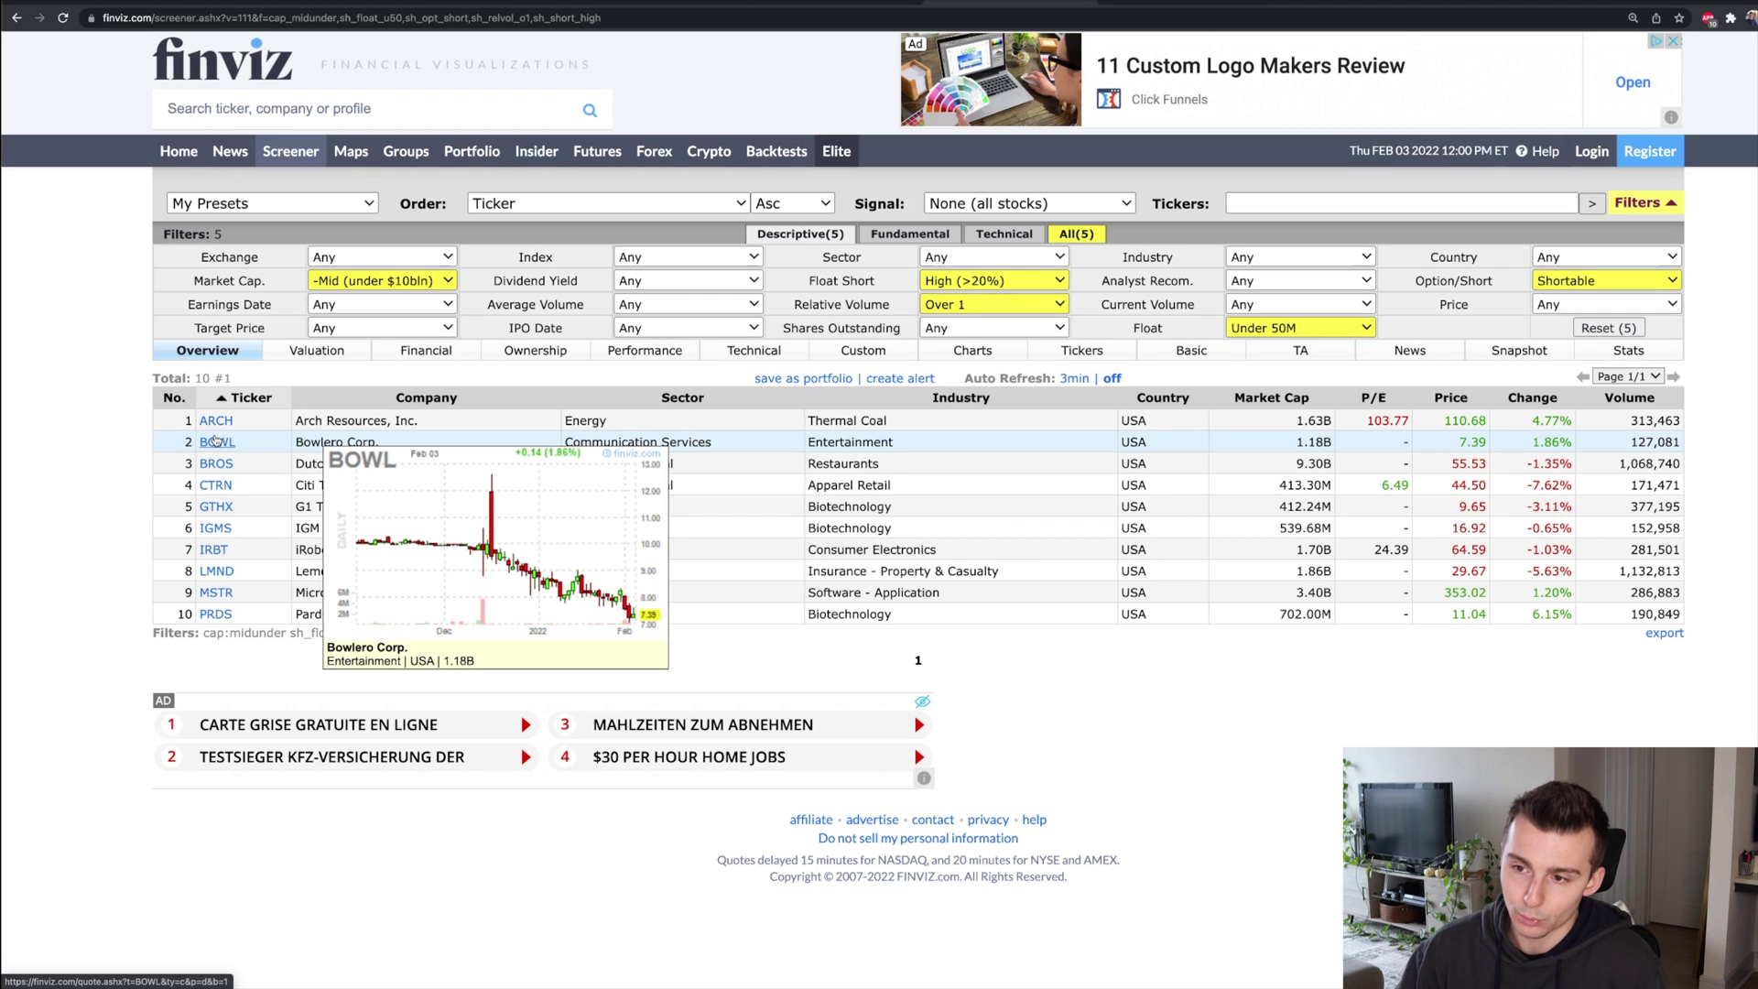
mouse_move(215, 473)
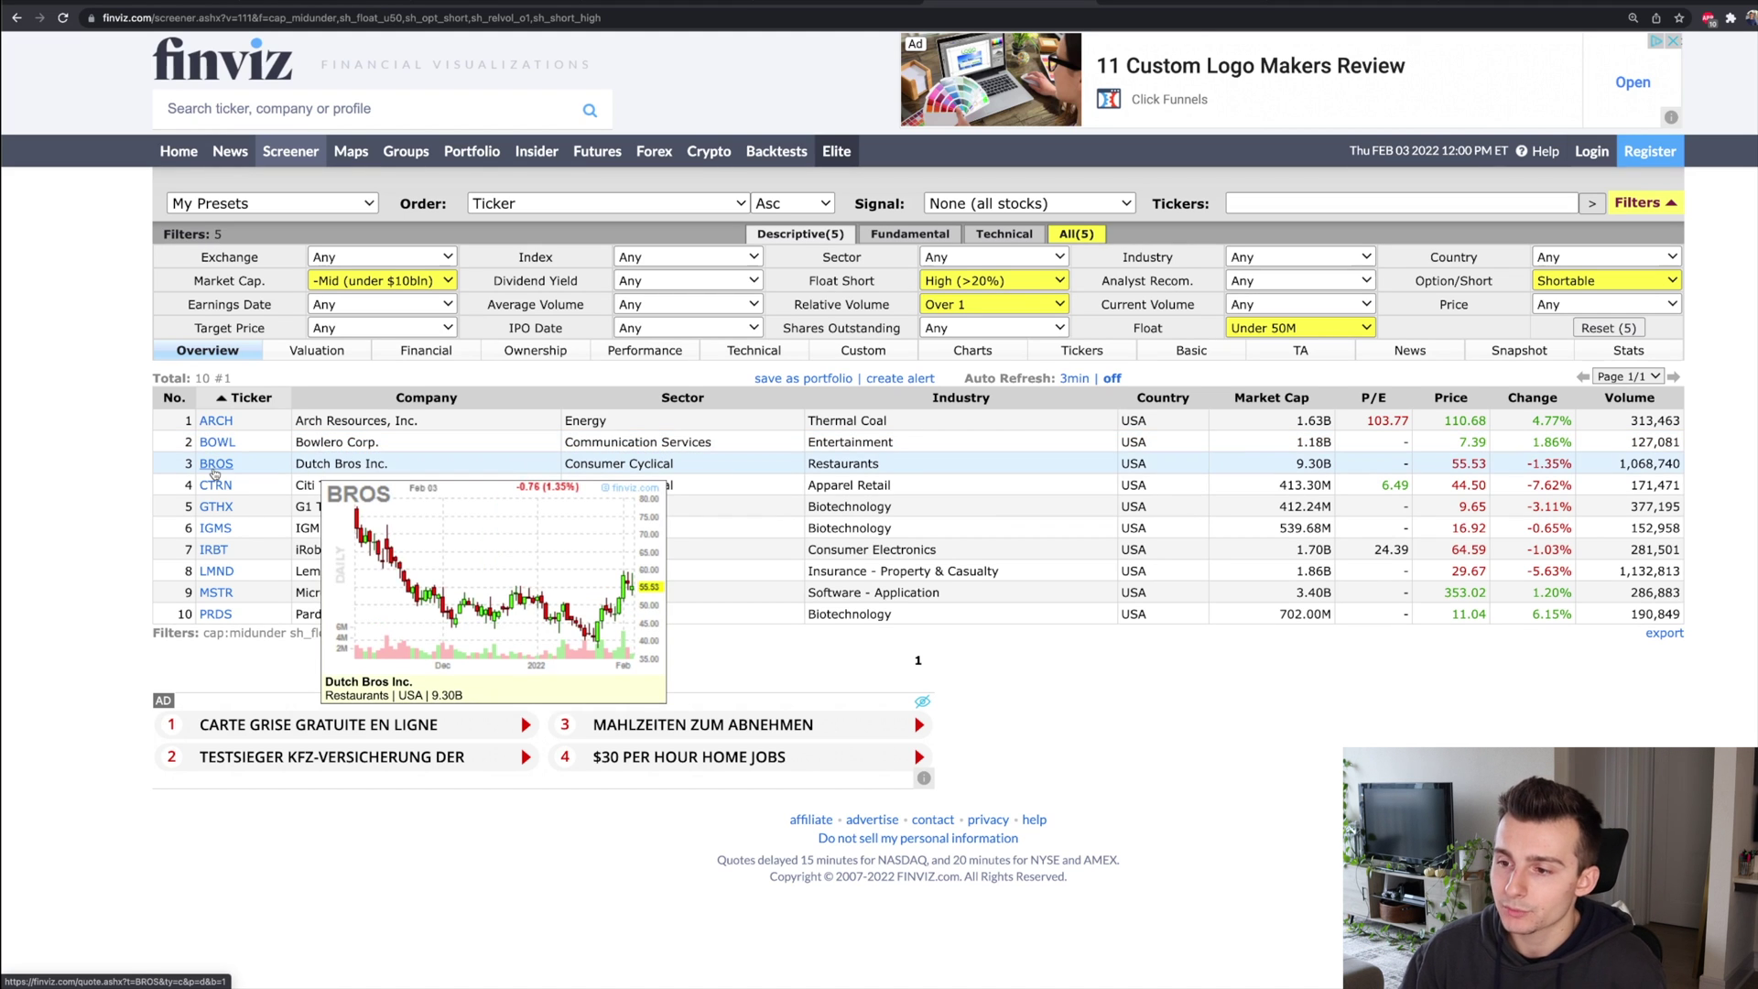
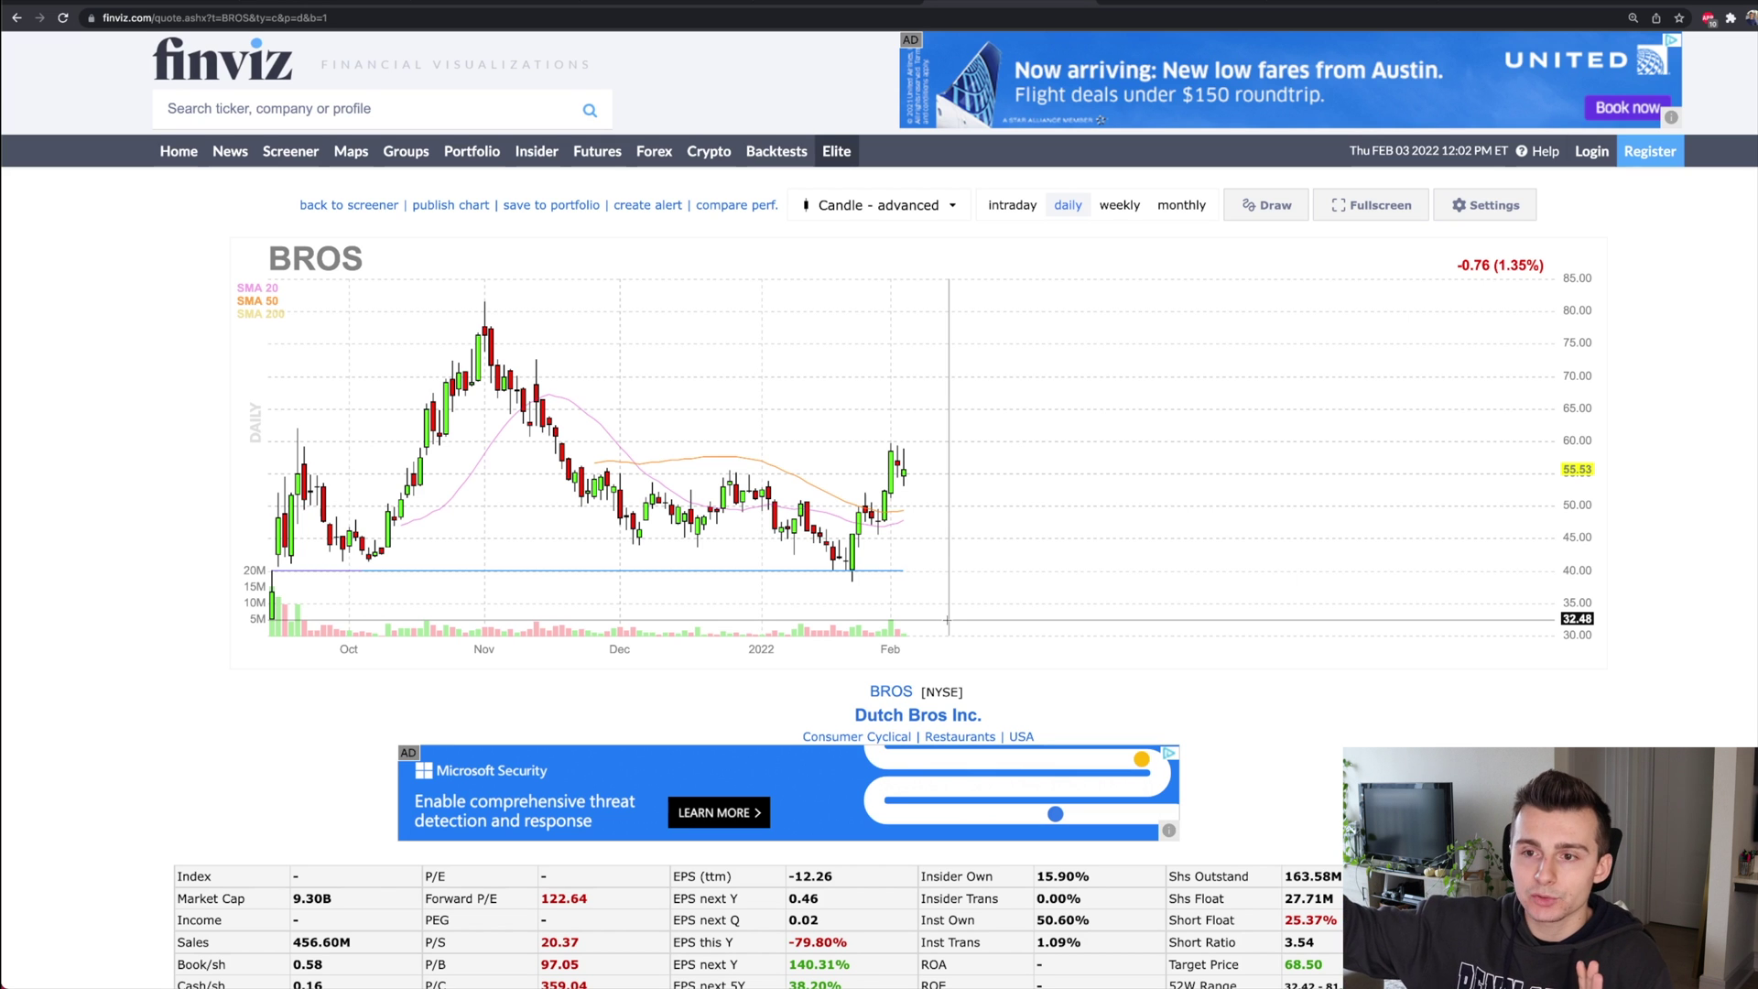
scroll(1117, 785, down, 3)
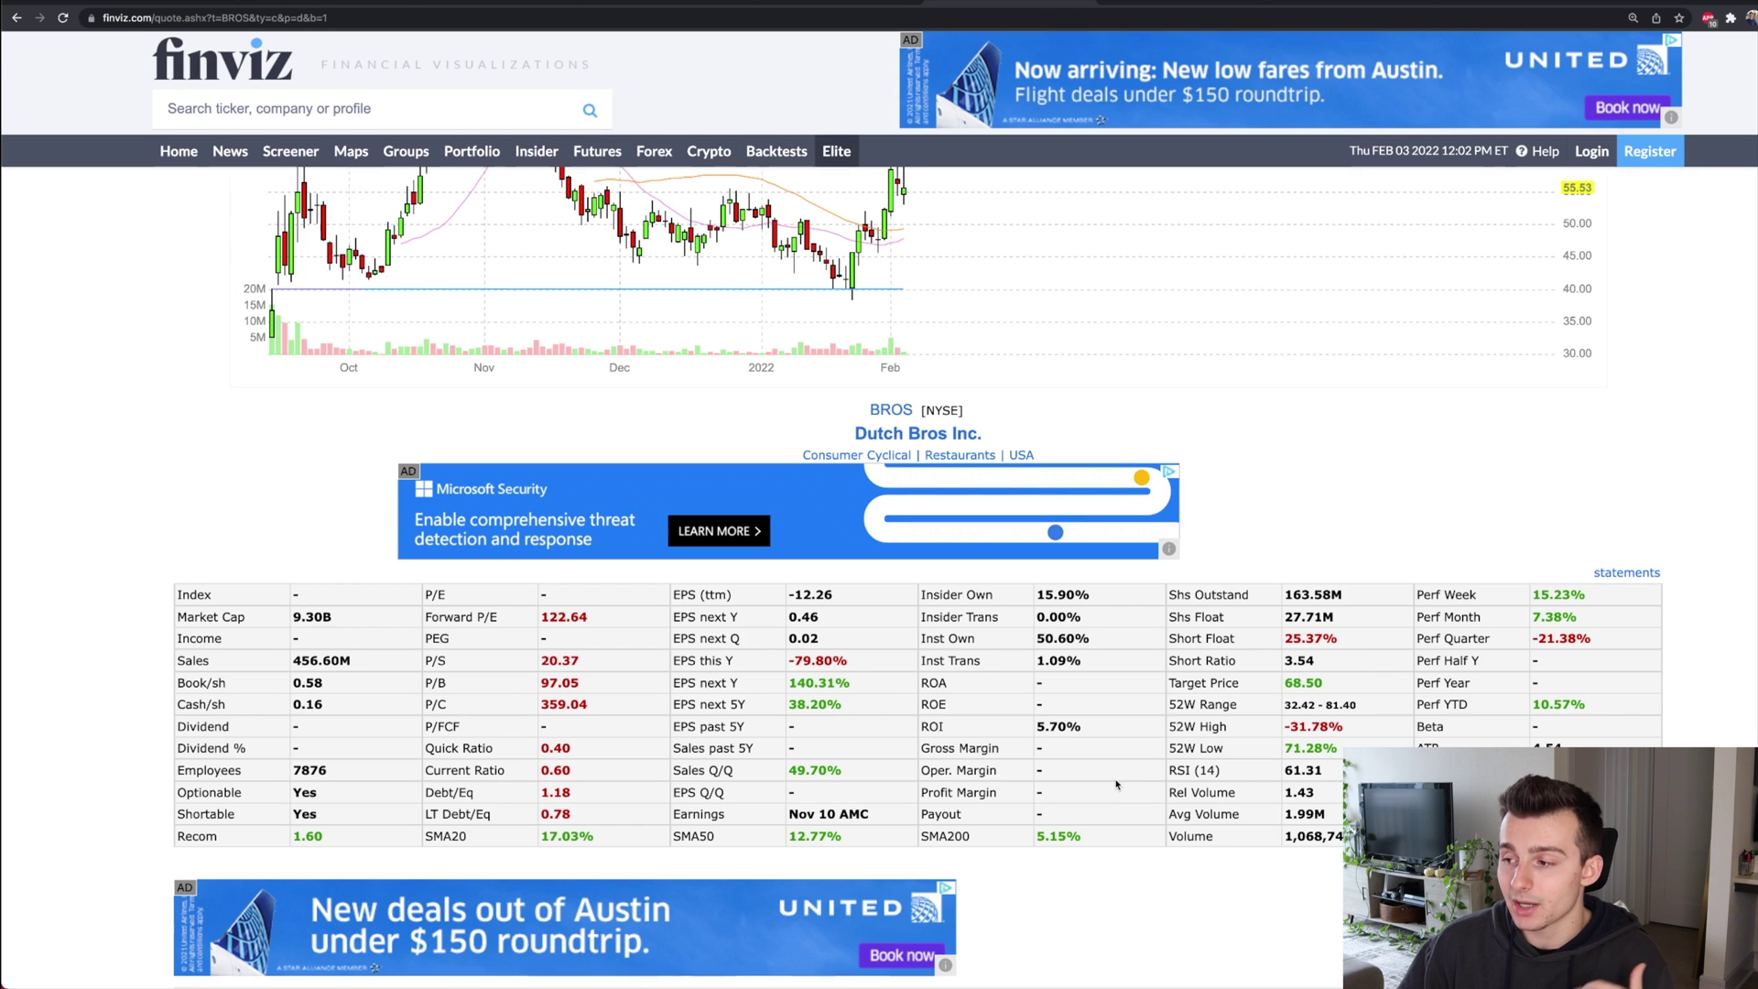
drag(1284, 638, 1325, 650)
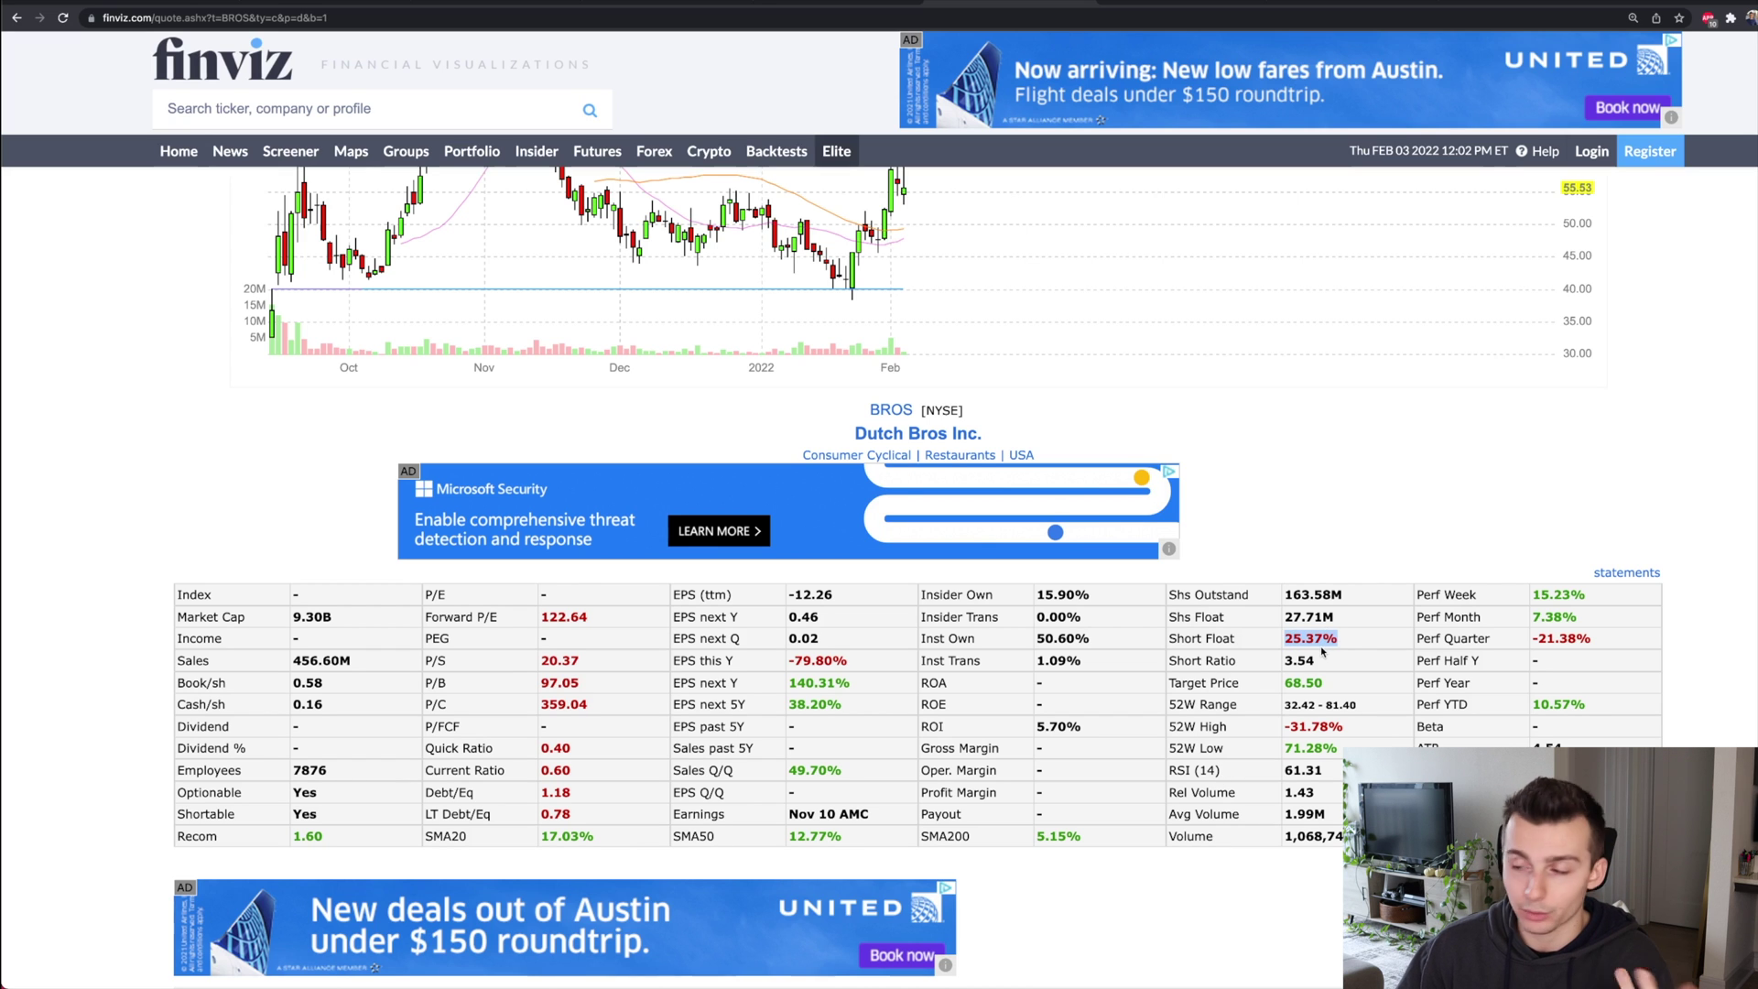
drag(1285, 617, 1358, 623)
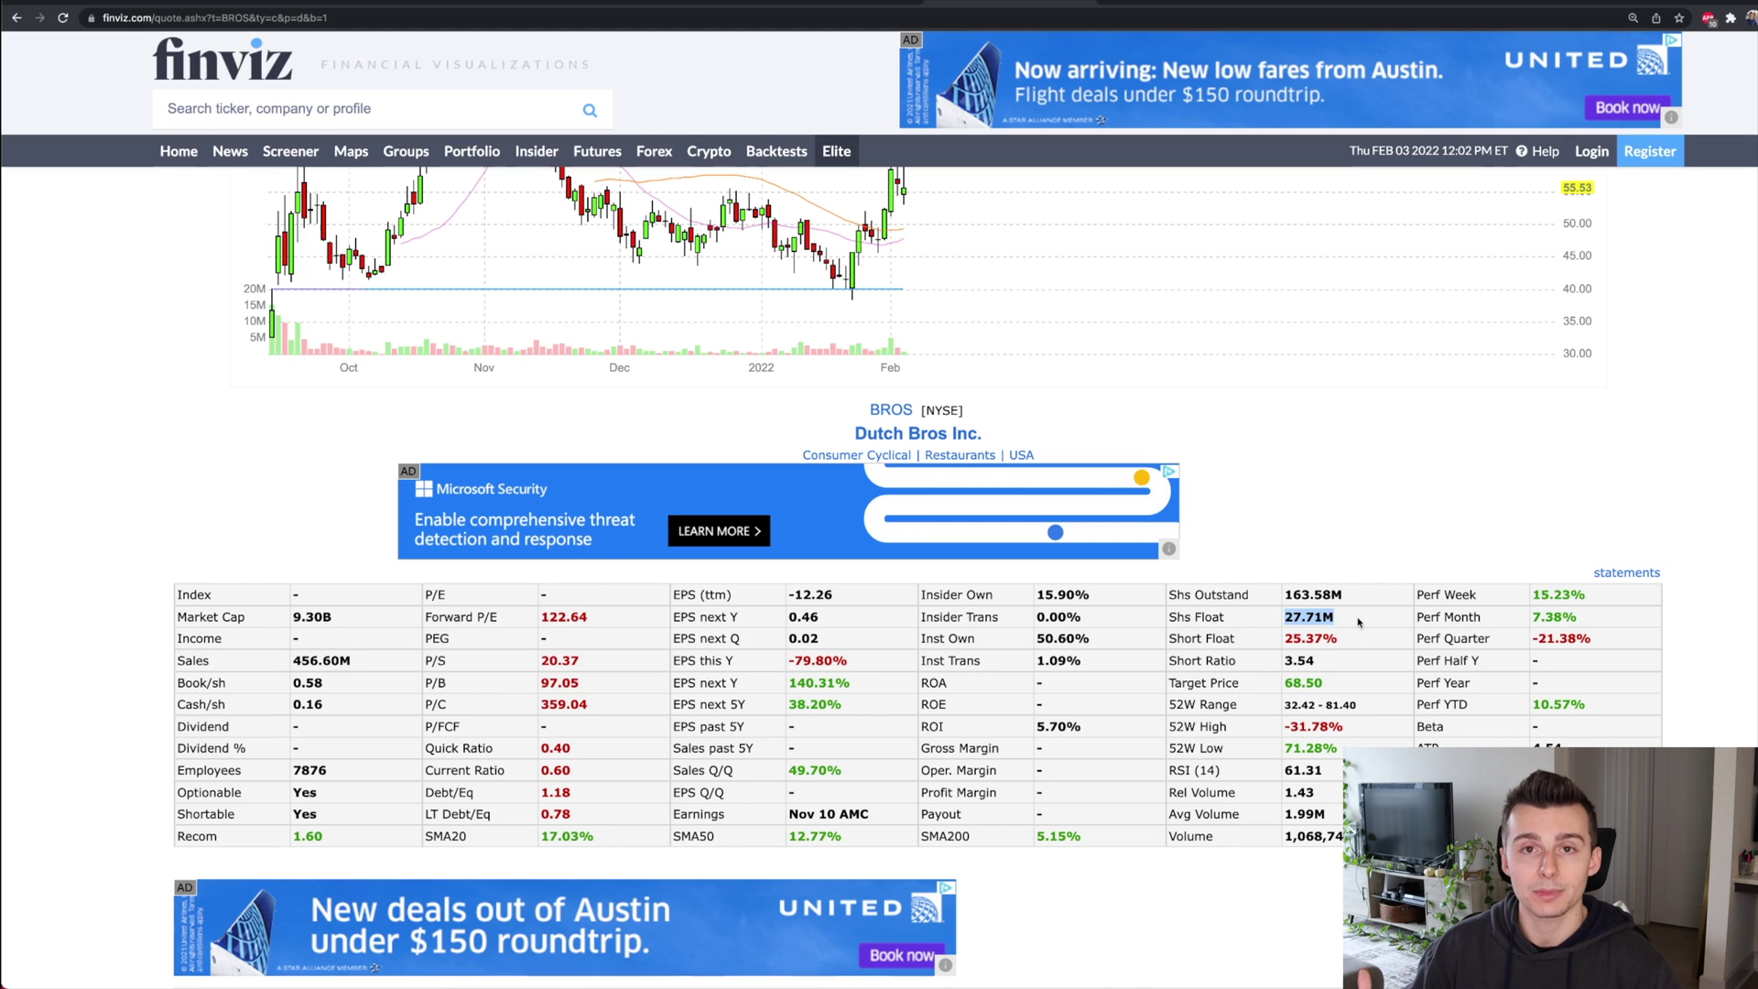
scroll(850, 263, up, 2)
scroll(849, 262, up, 1)
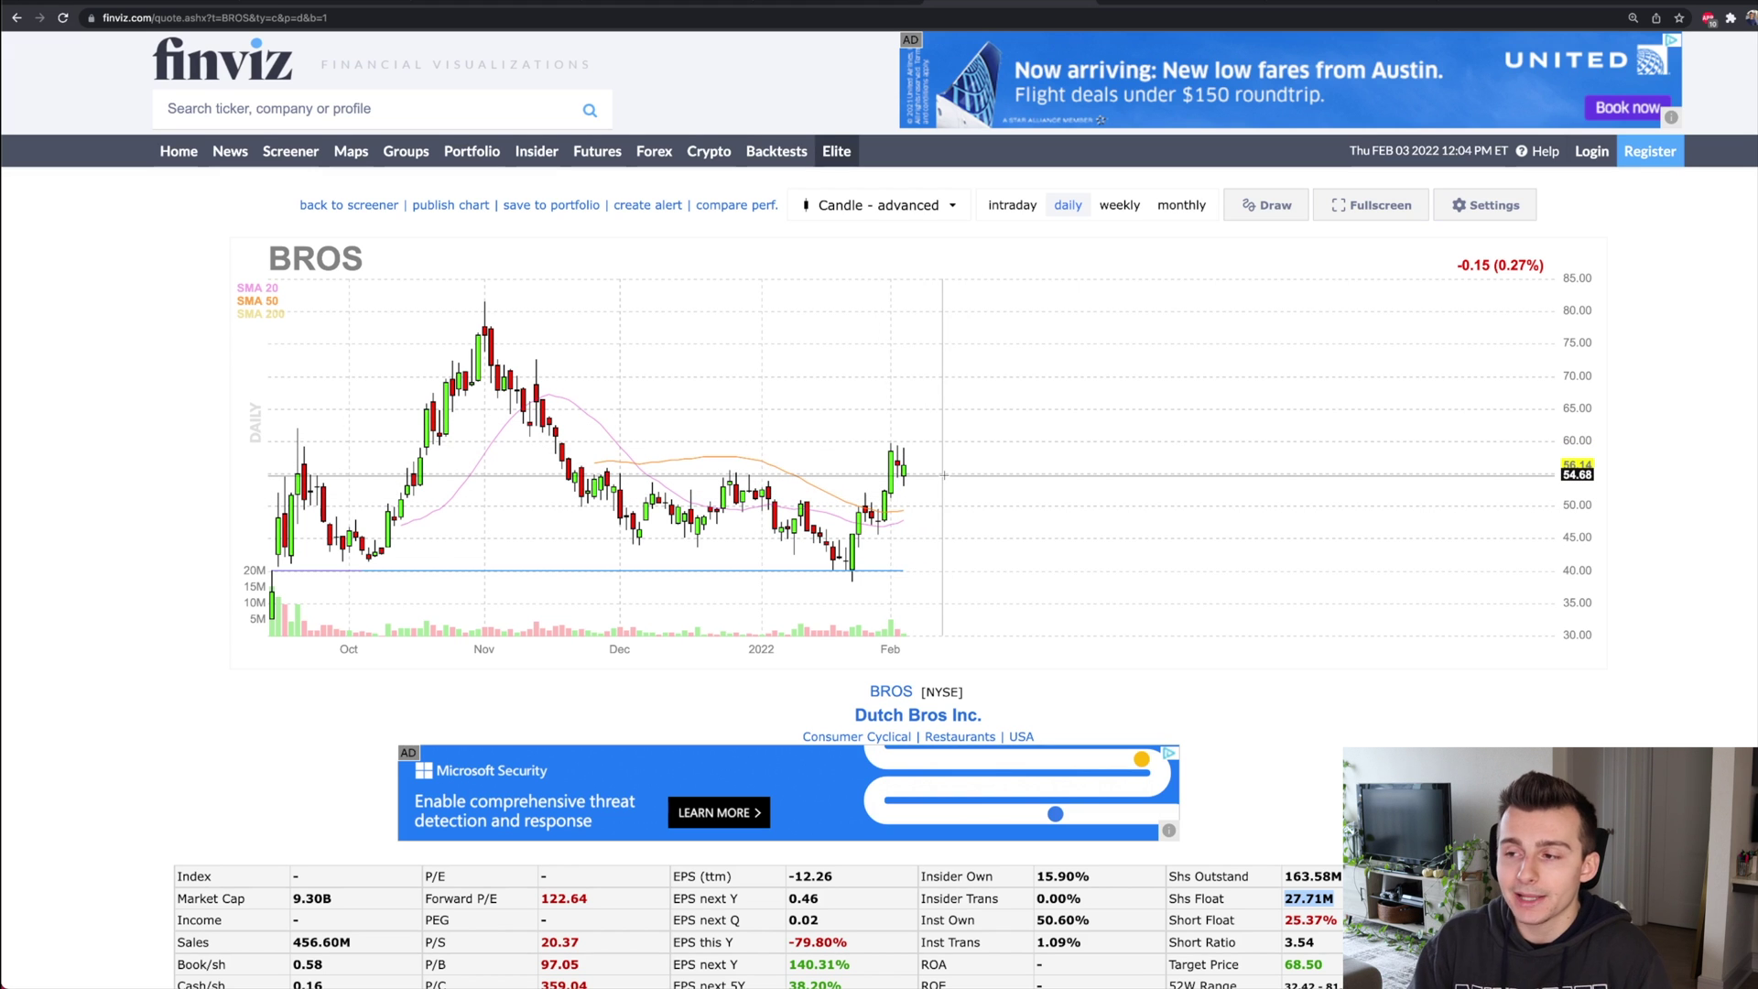
- Return to the screener results and add the technical 50-Day Simple Moving Average filter Price above SMA50
click(17, 17)
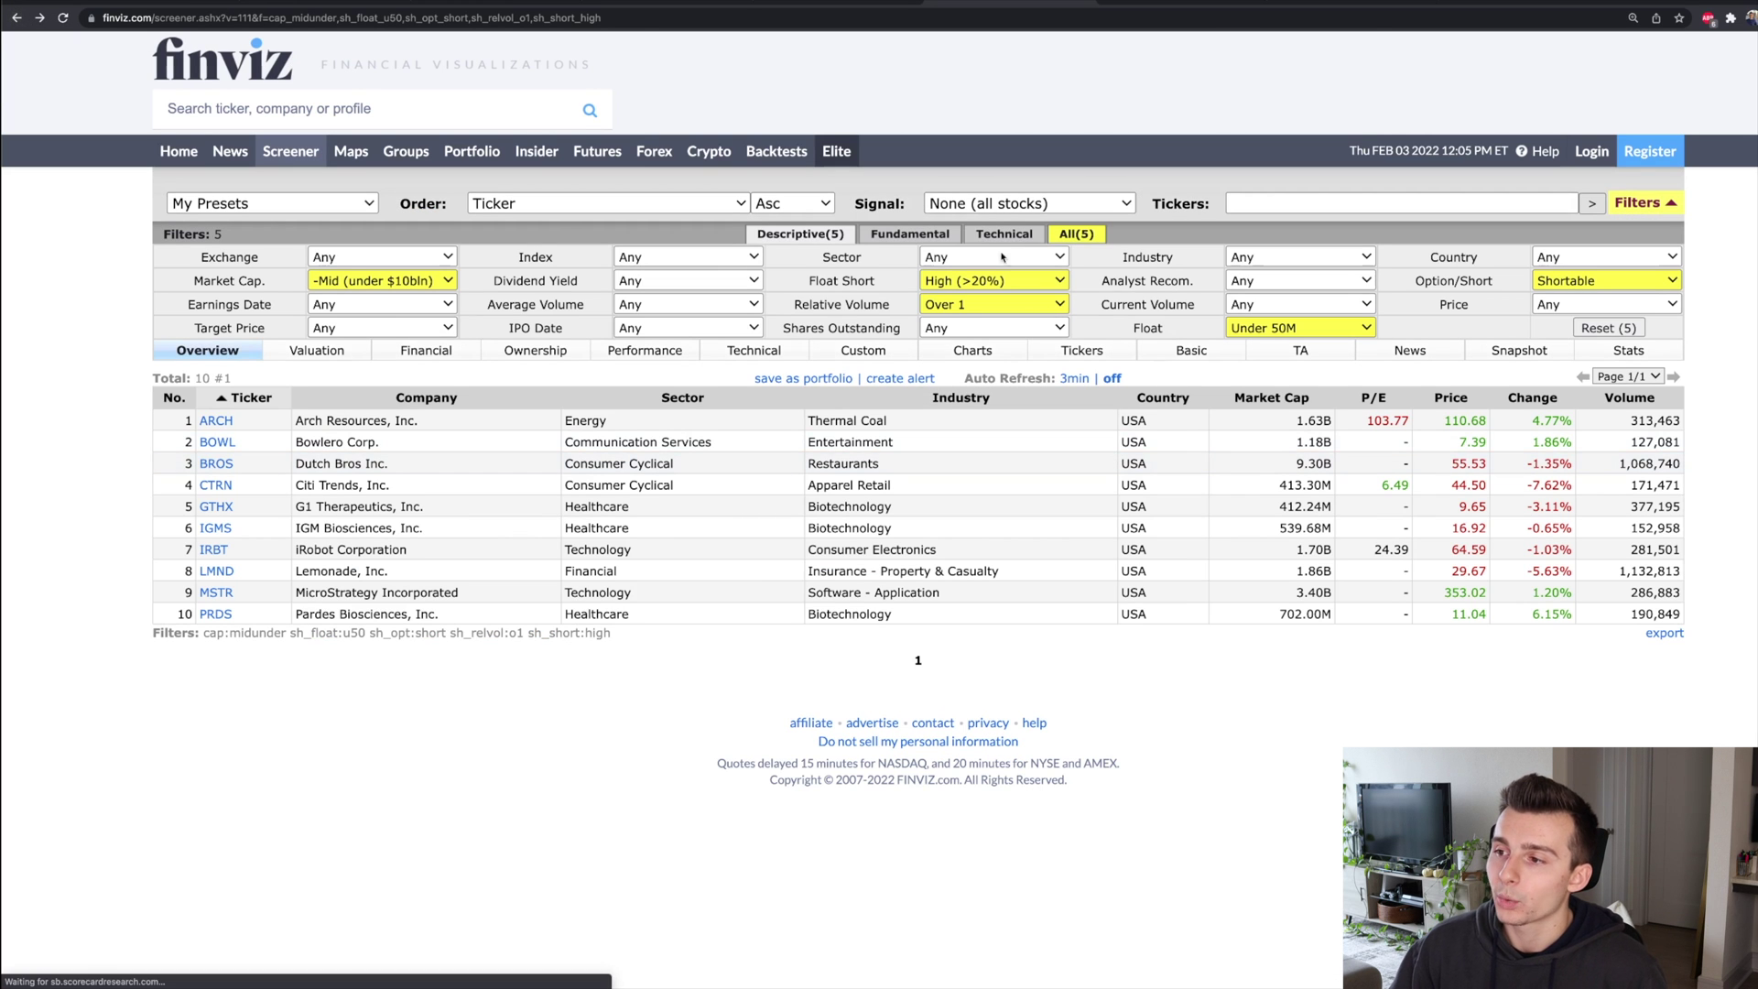
click(894, 235)
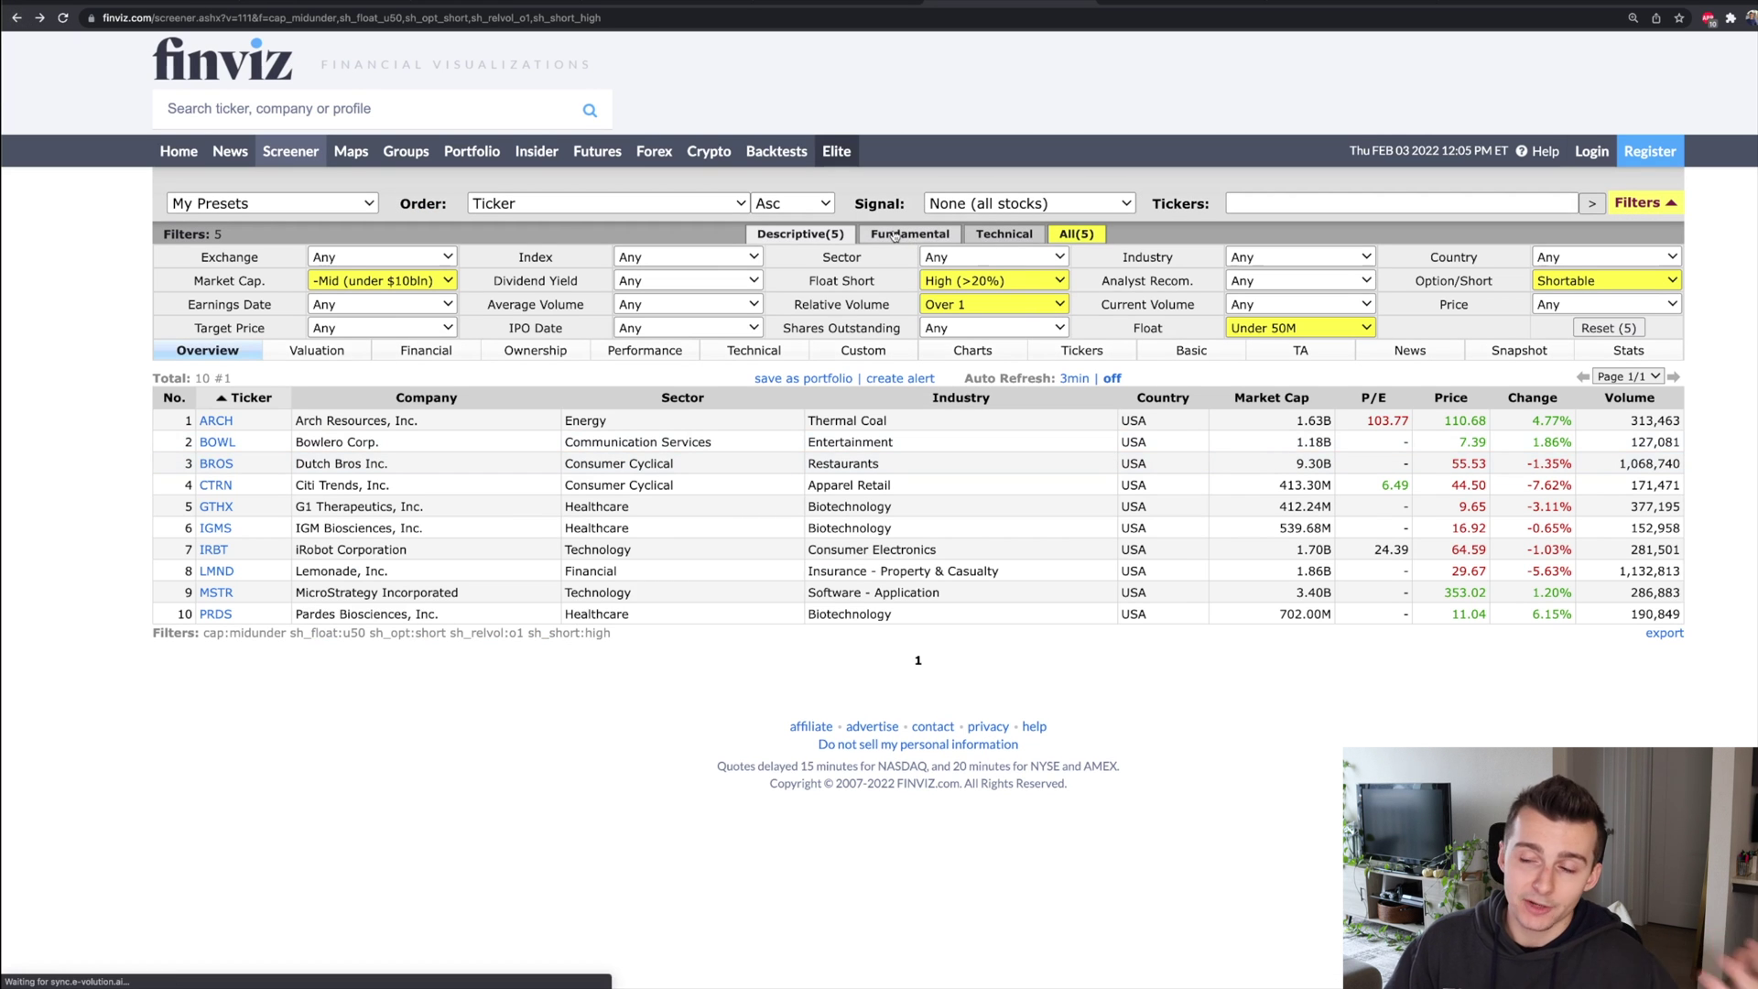
click(992, 237)
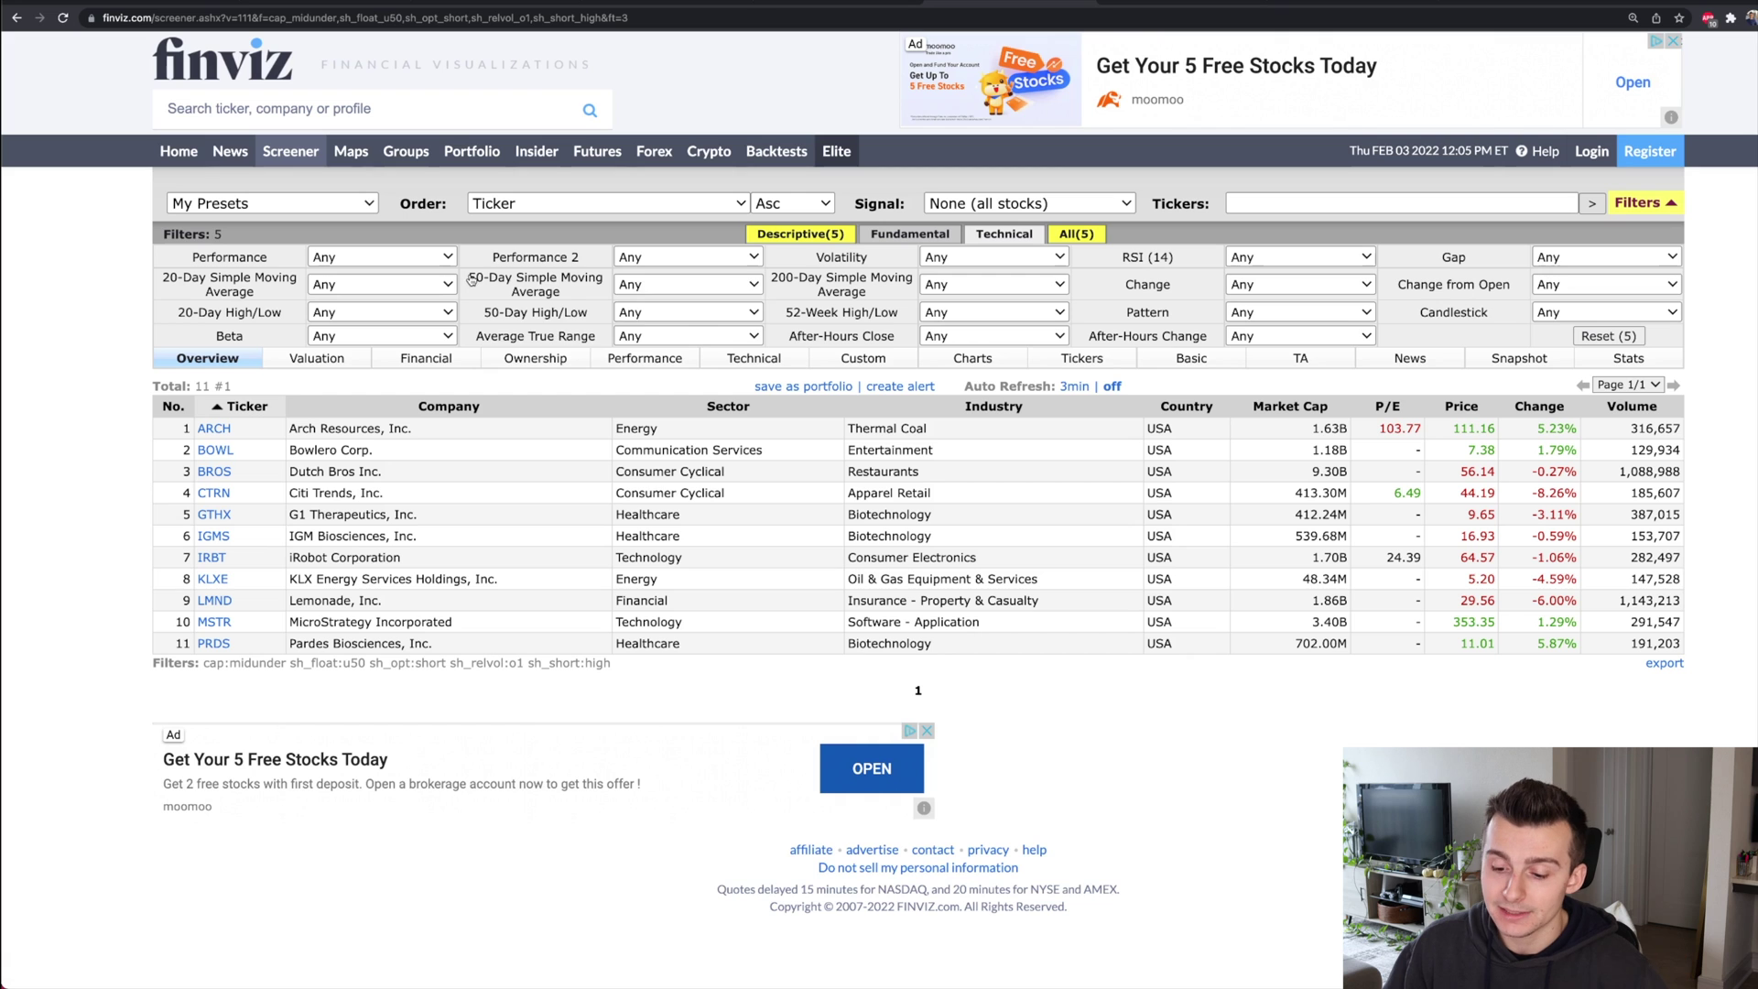
click(649, 285)
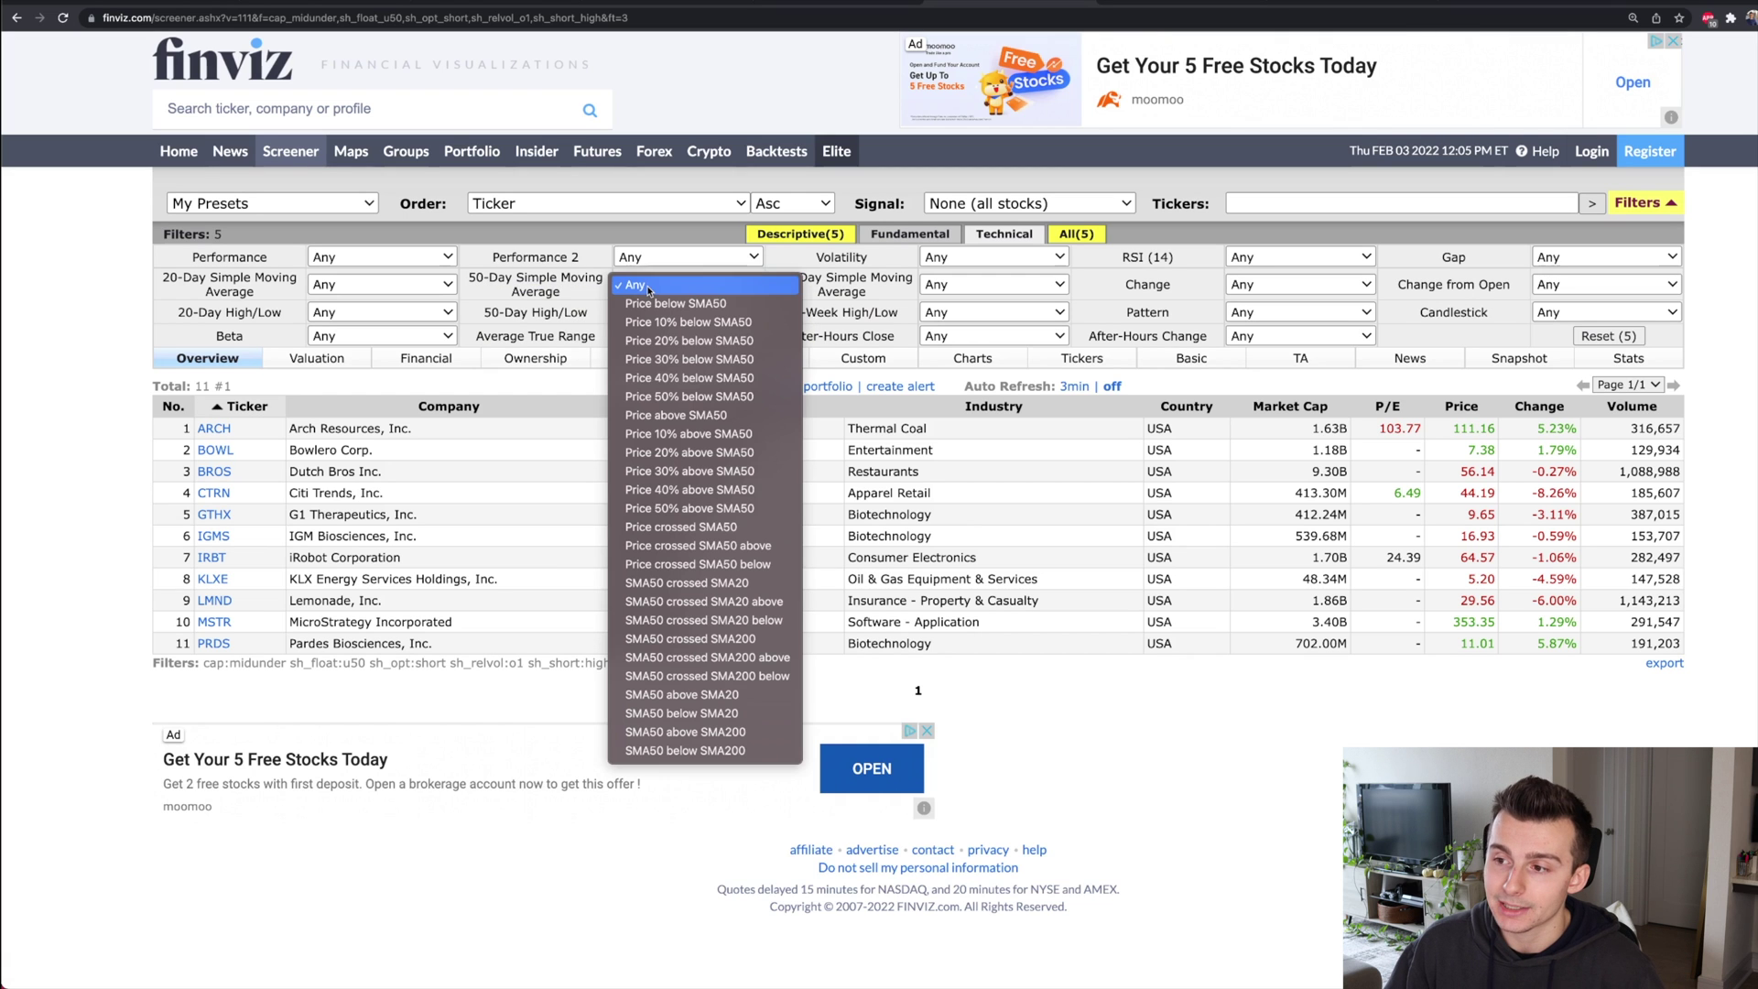
click(687, 420)
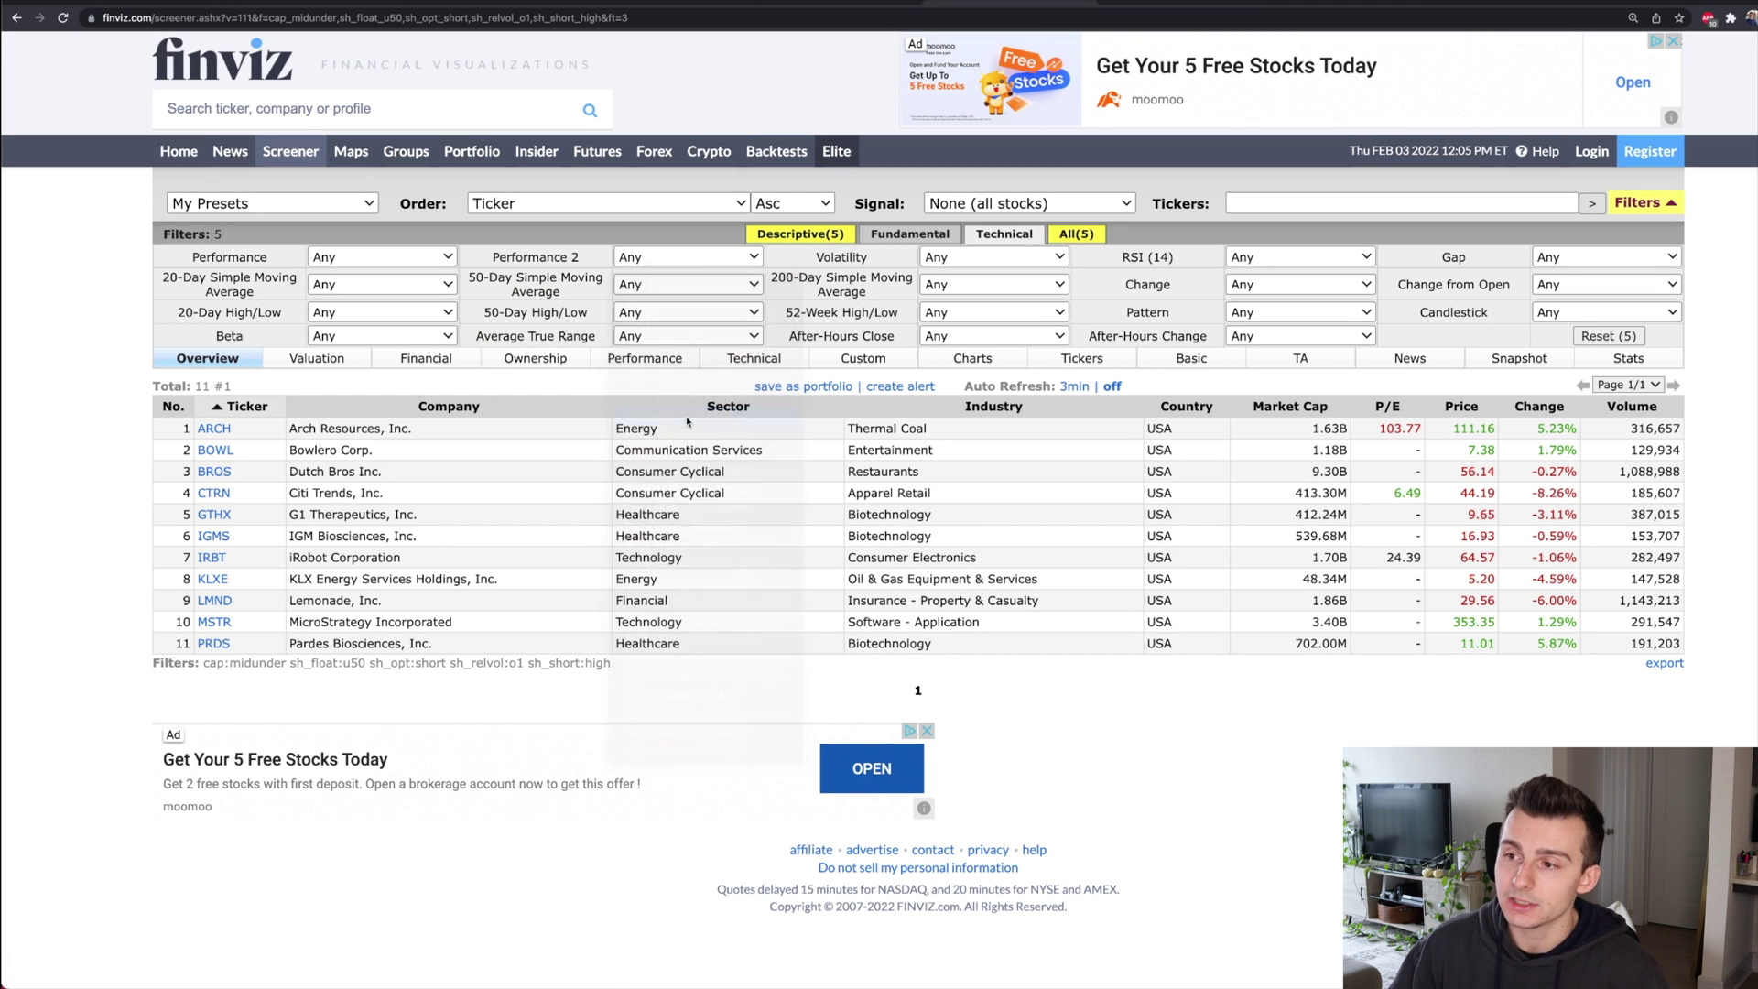
mouse_move(216, 452)
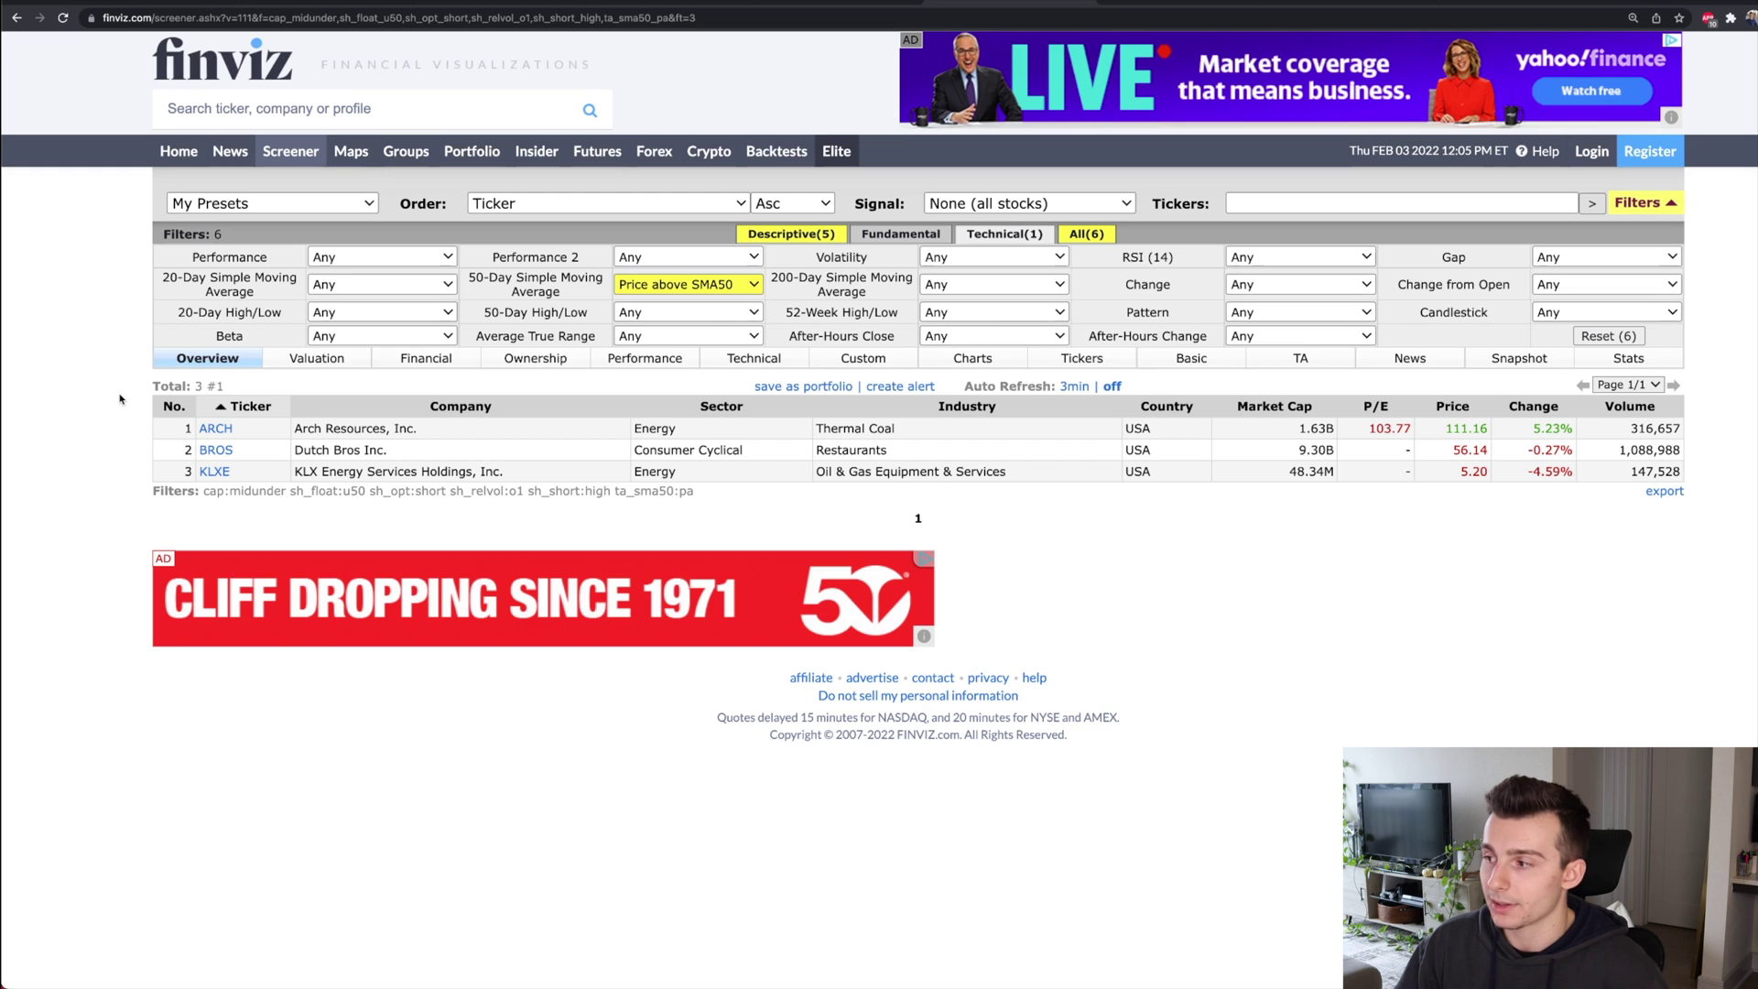
- Save the current screen as a preset named Short Squeeze and check the list of saved presets
click(363, 207)
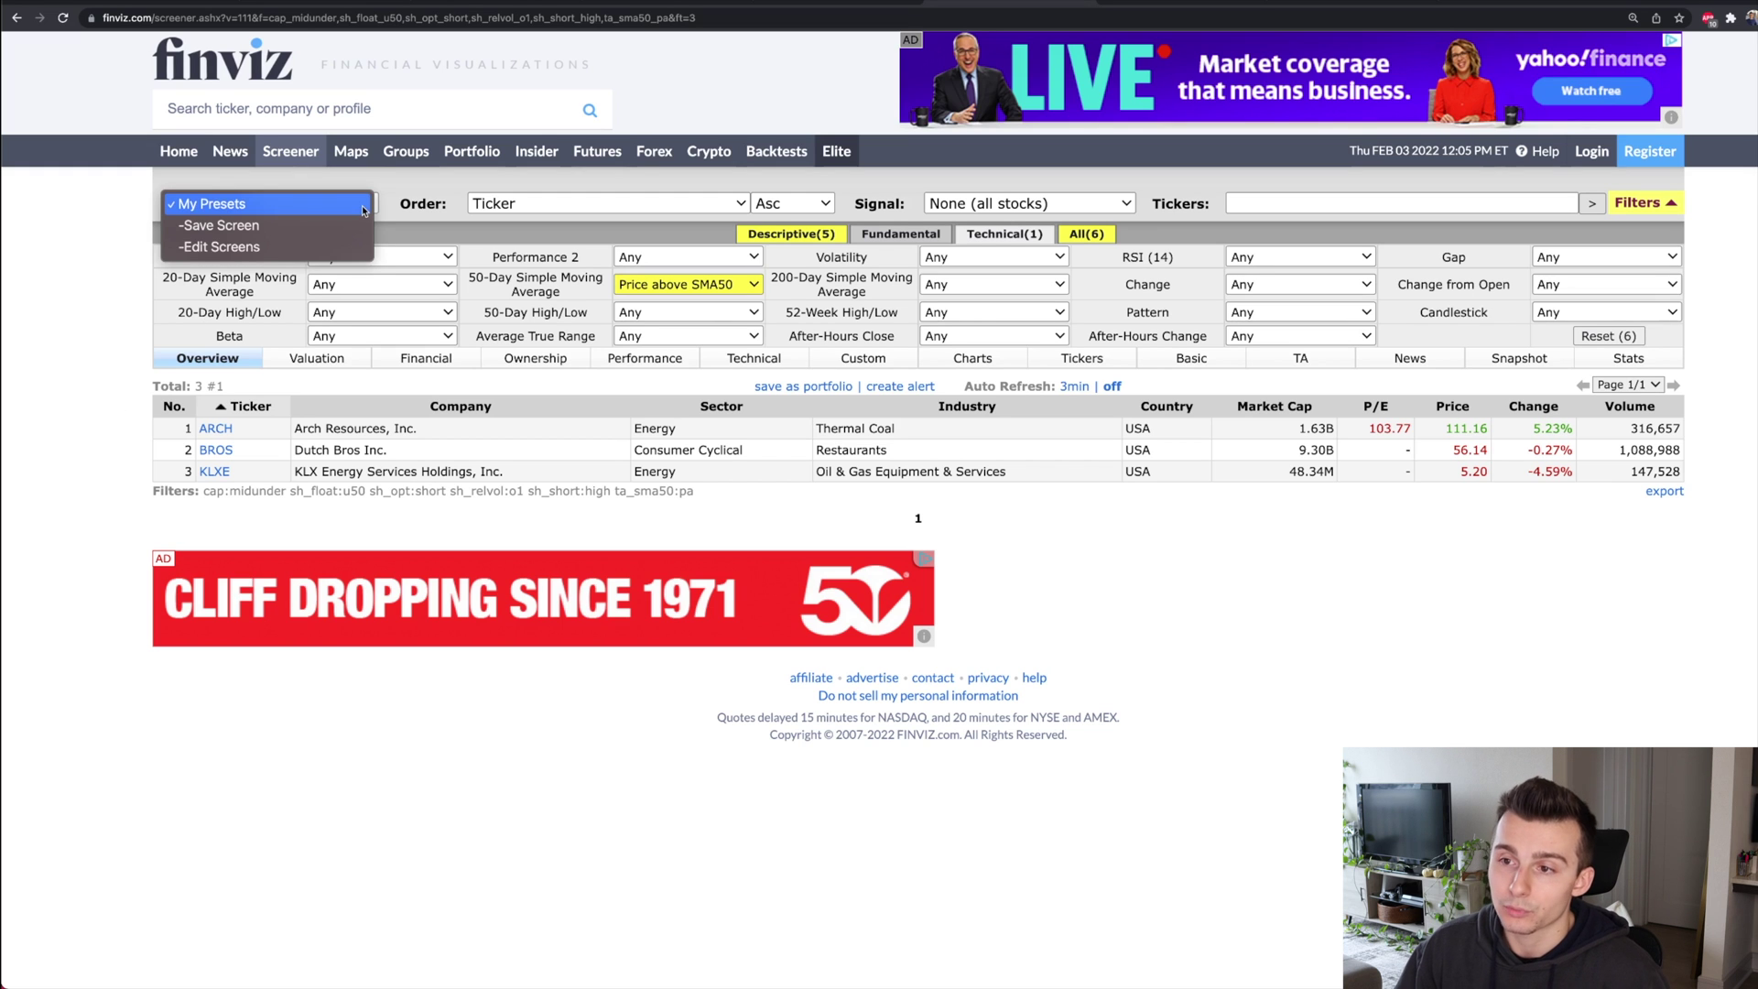
click(219, 227)
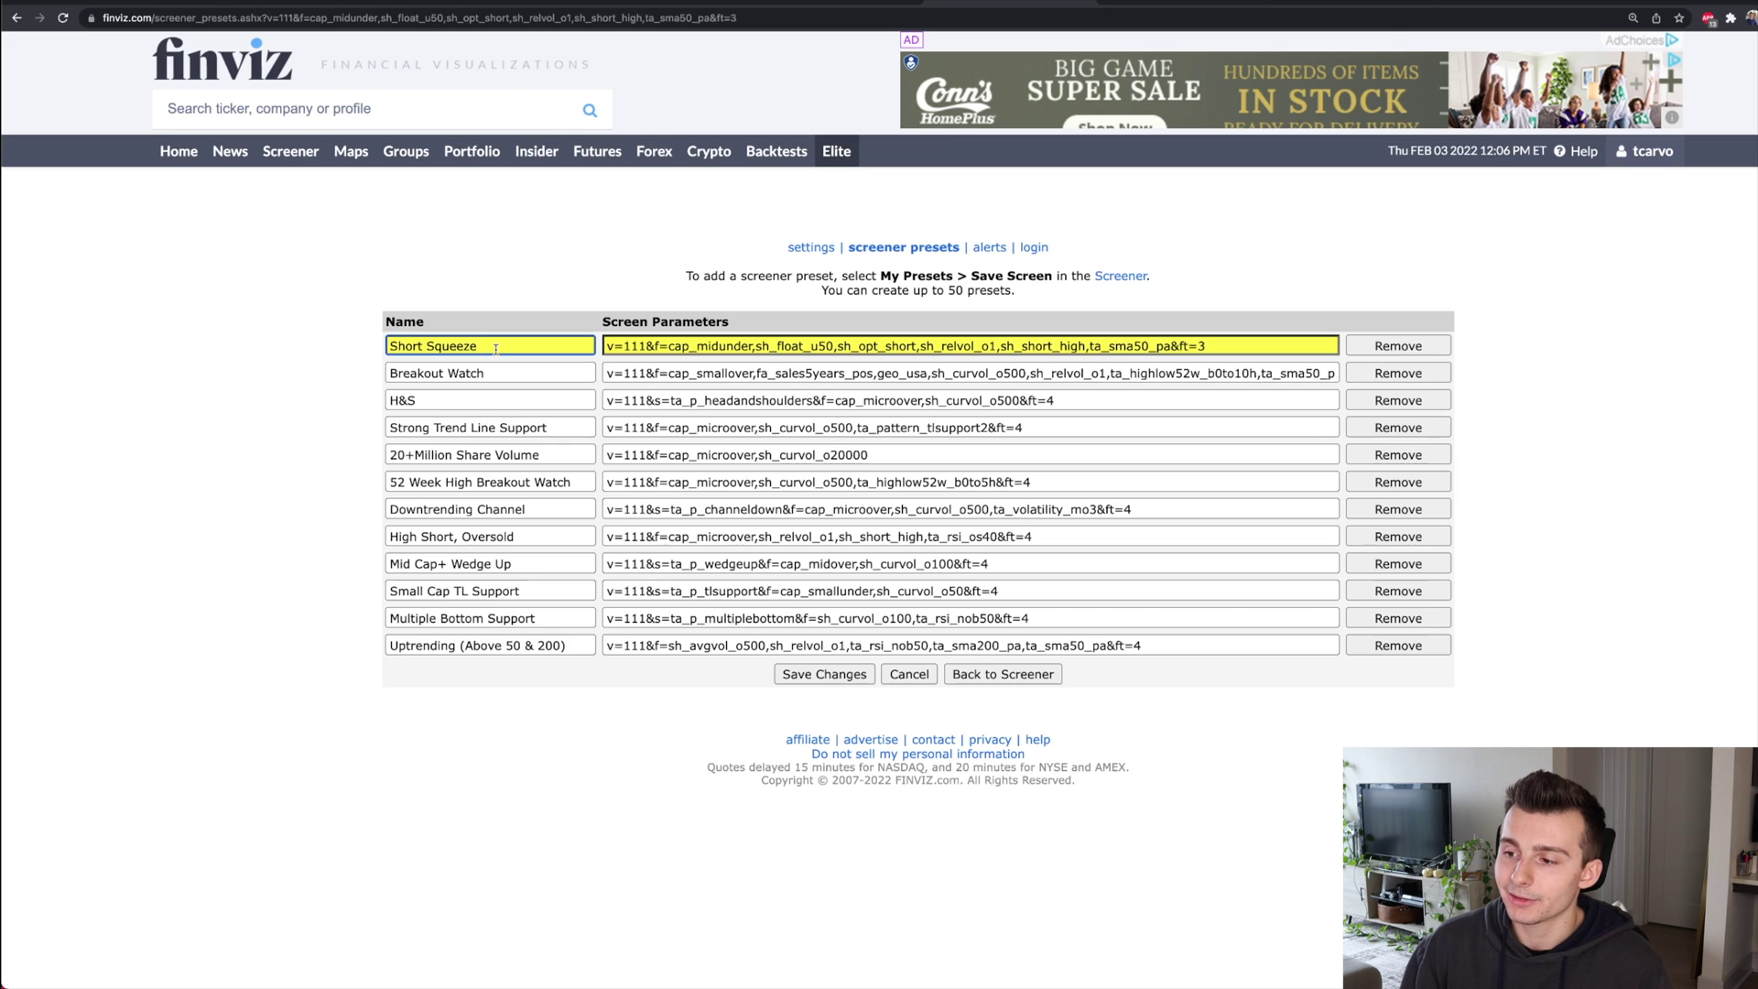
click(803, 679)
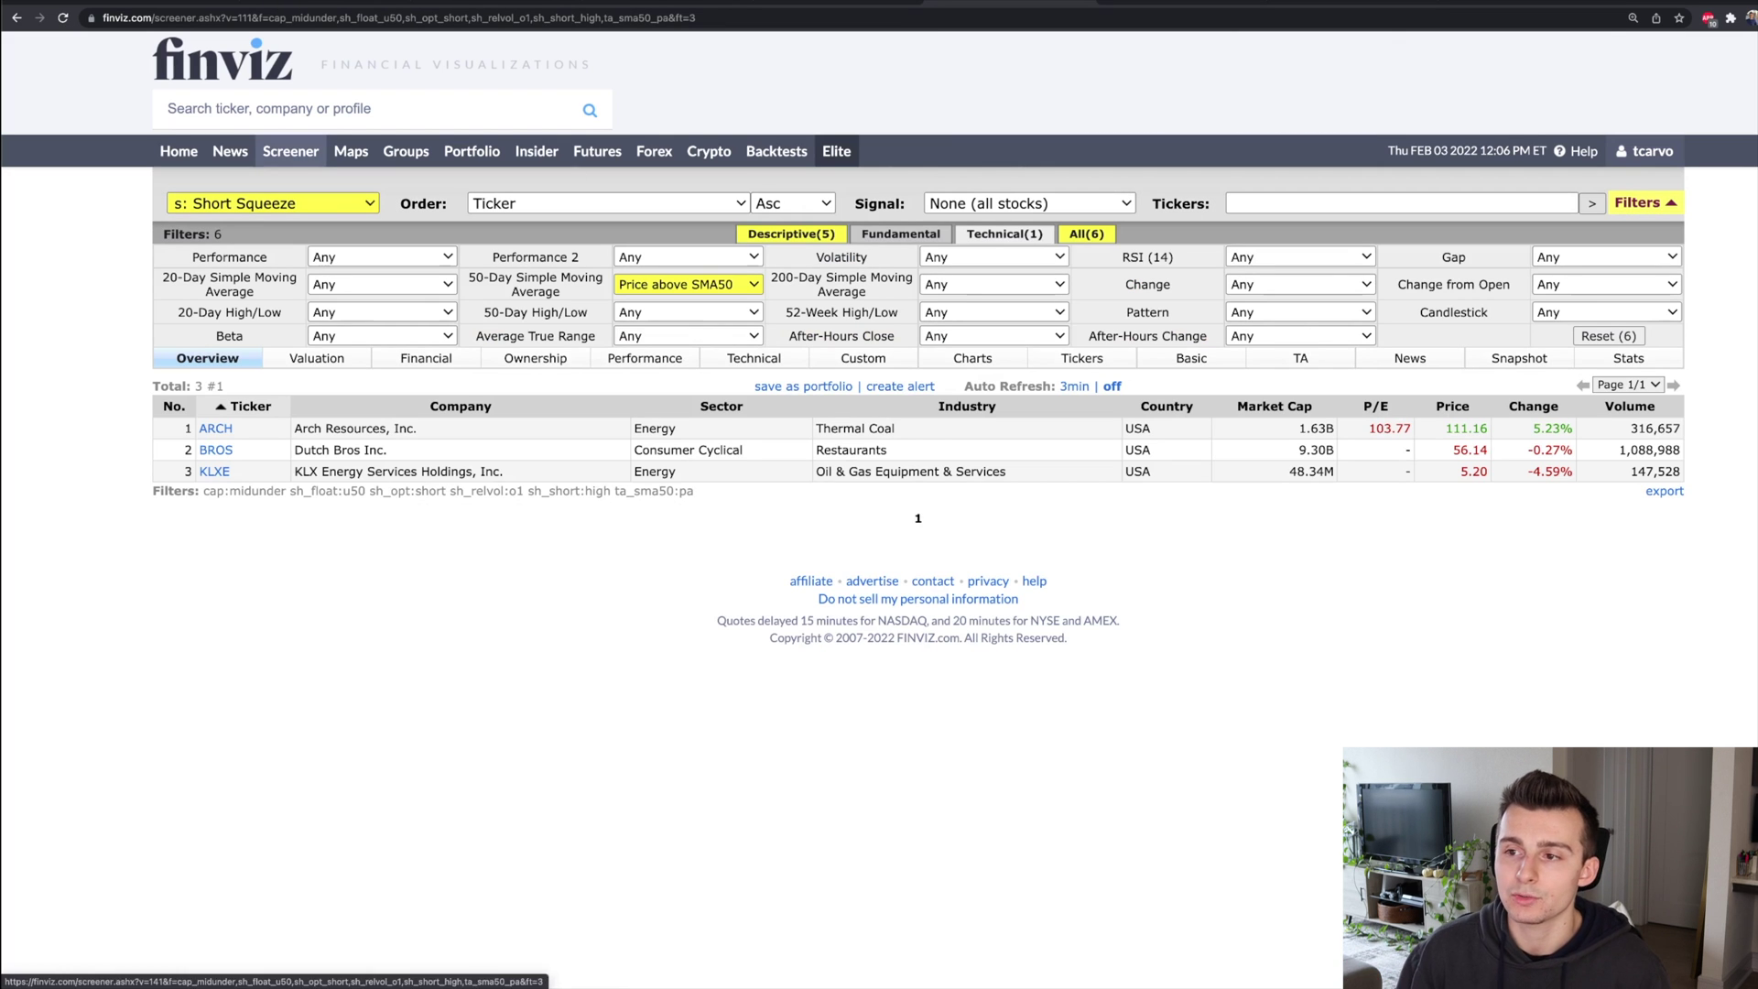
click(356, 202)
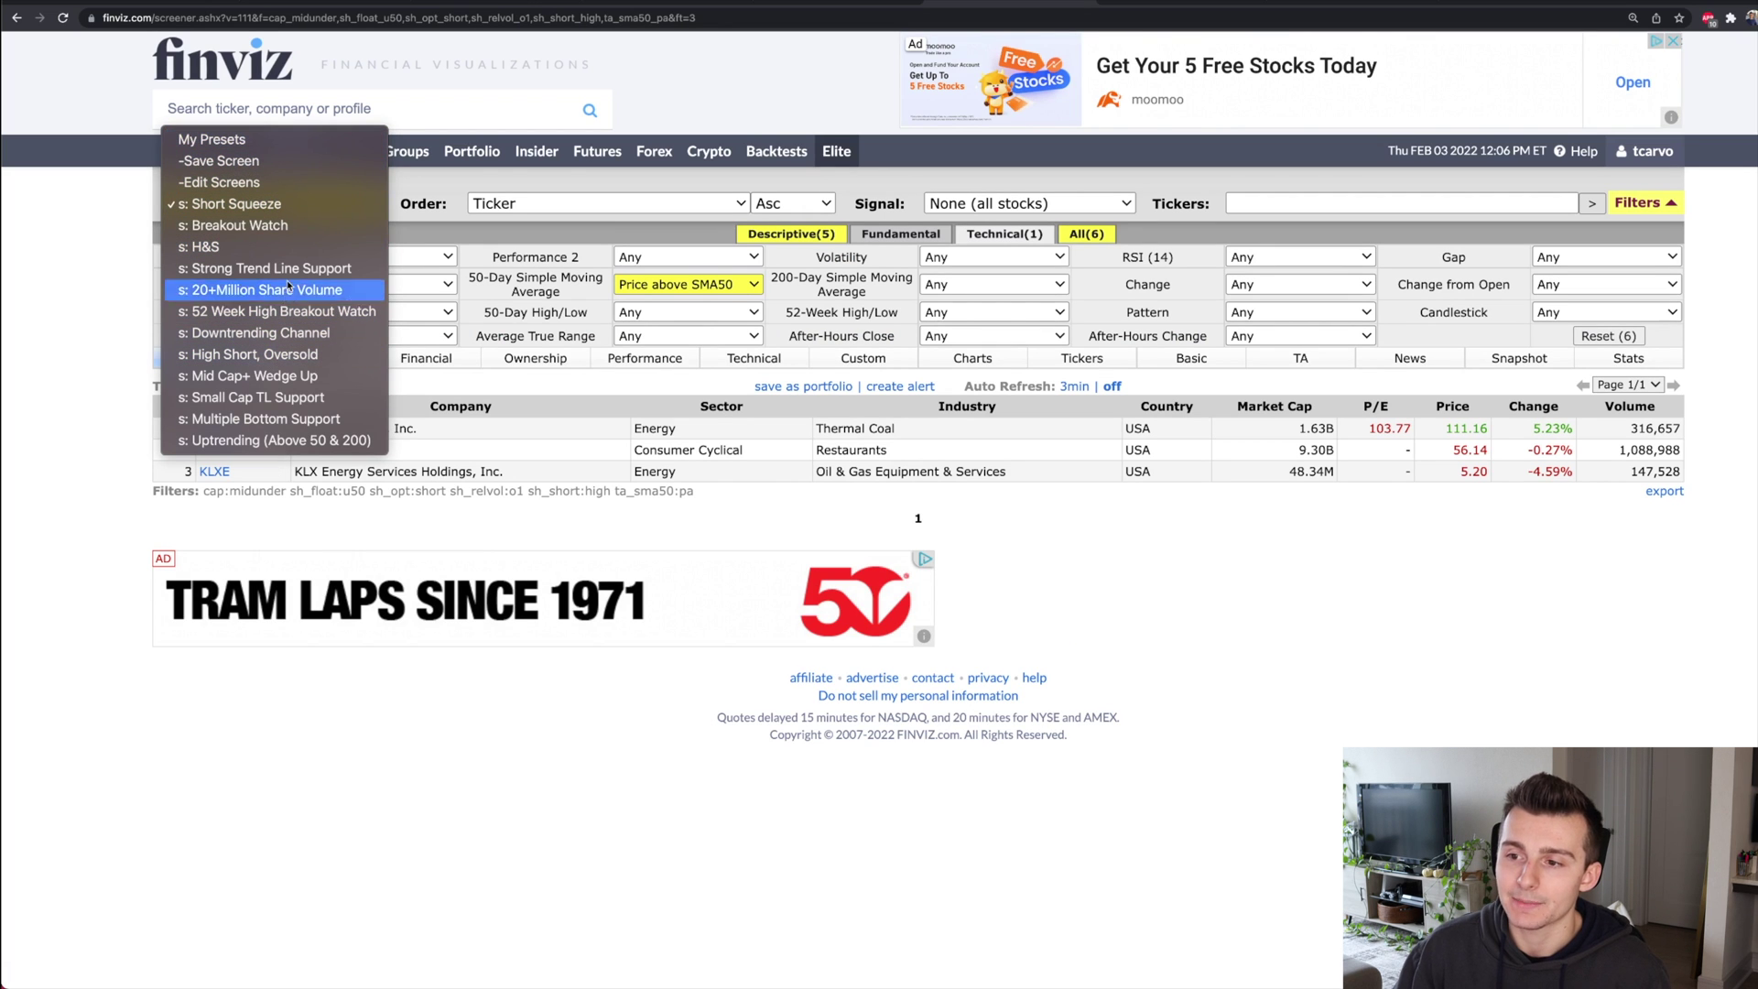
click(386, 753)
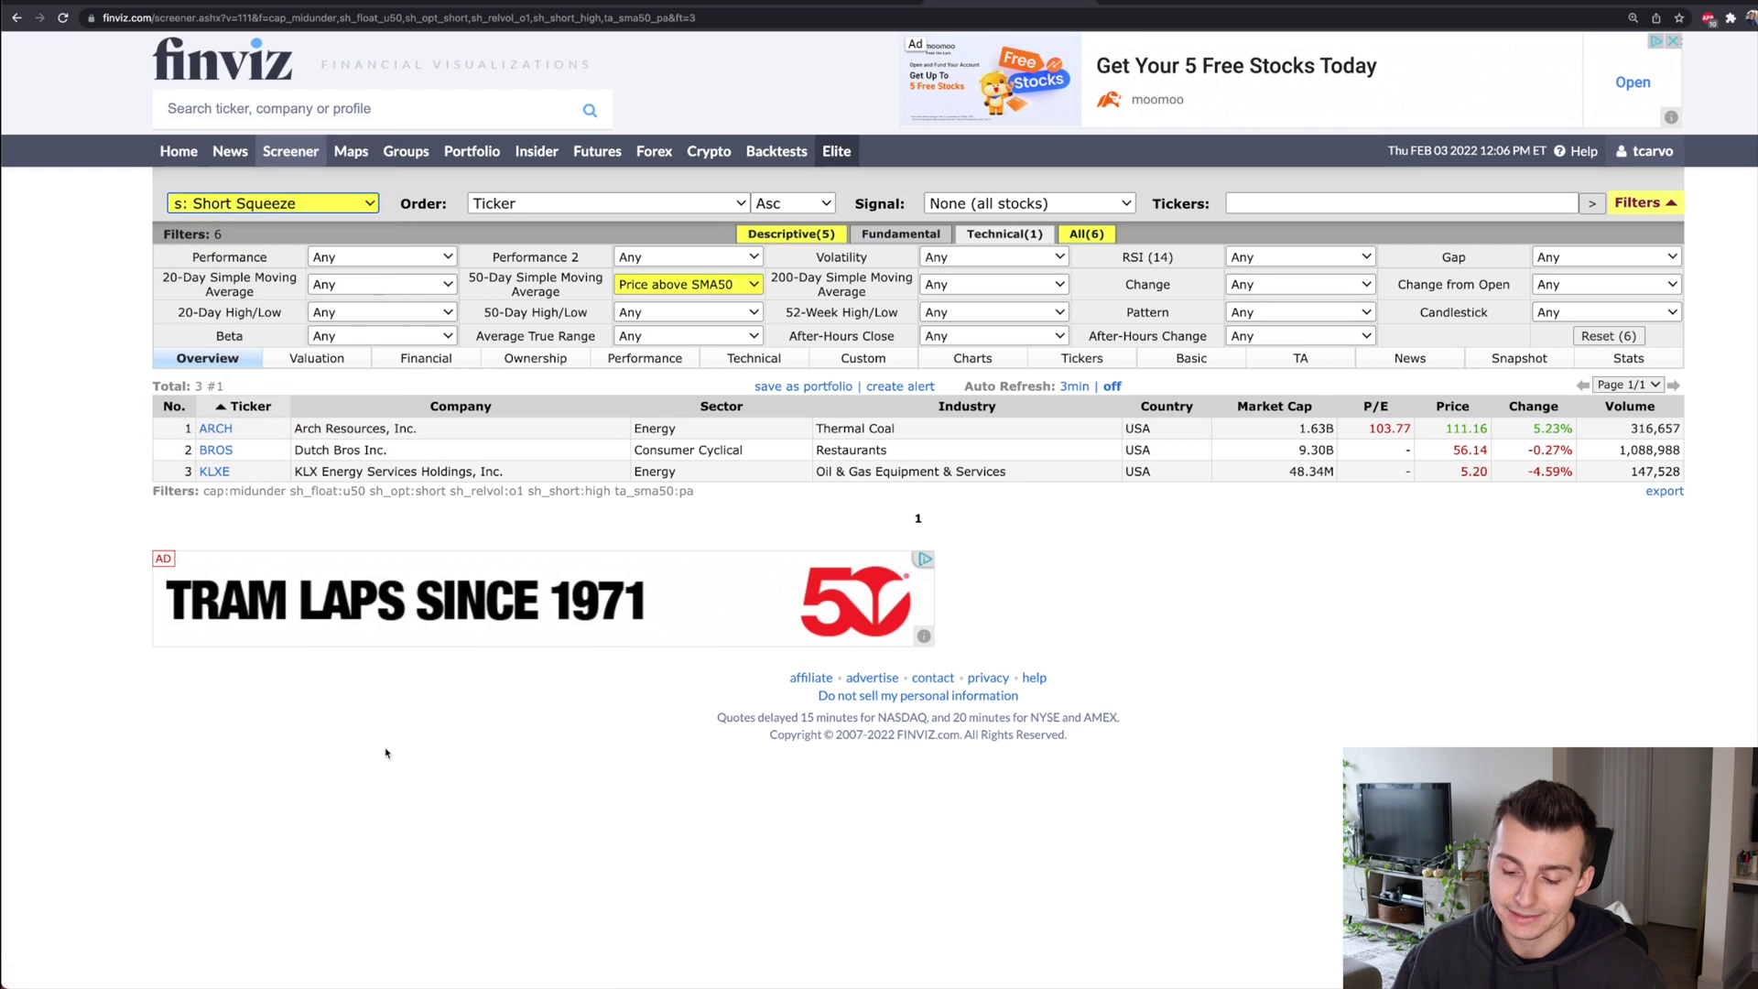